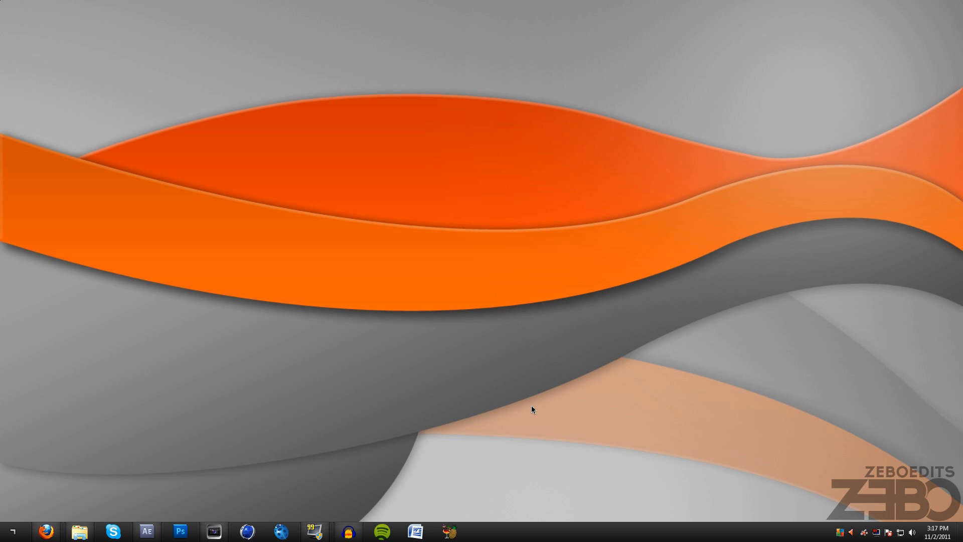
- Switch to the Soaring In Style Ep. 16 project in Vegas Pro and enlarge the preview area above the timeline
left_click(214, 531)
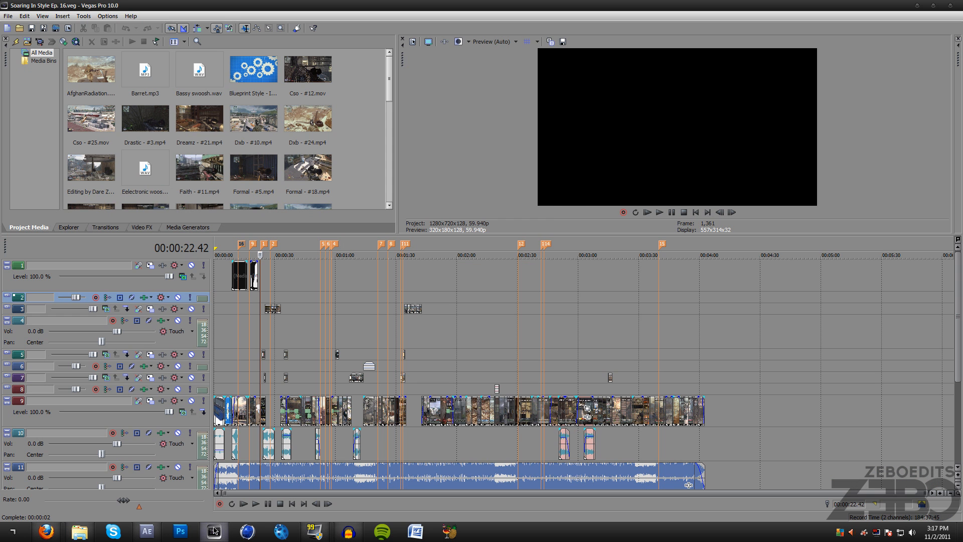
left_click(296, 346)
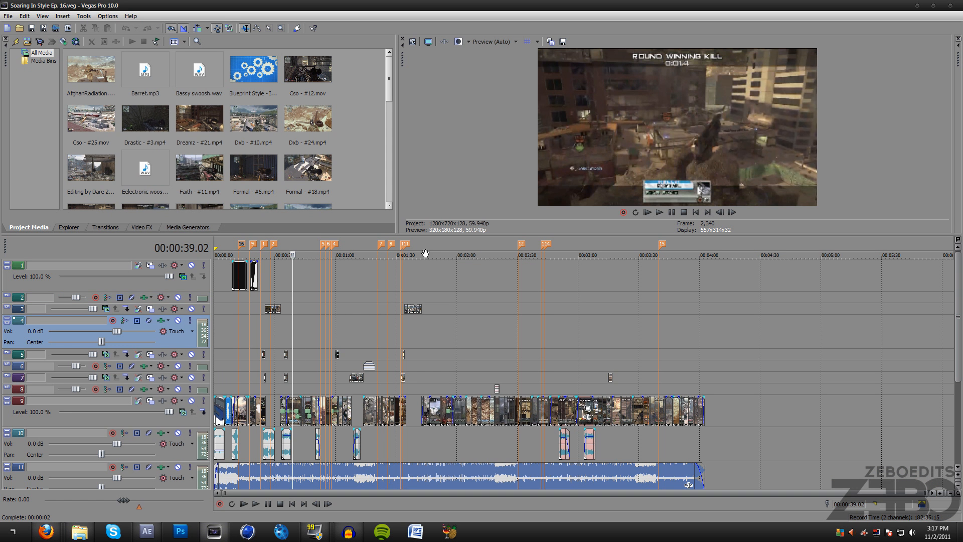
left_click(427, 238)
left_click_drag(428, 236, 419, 301)
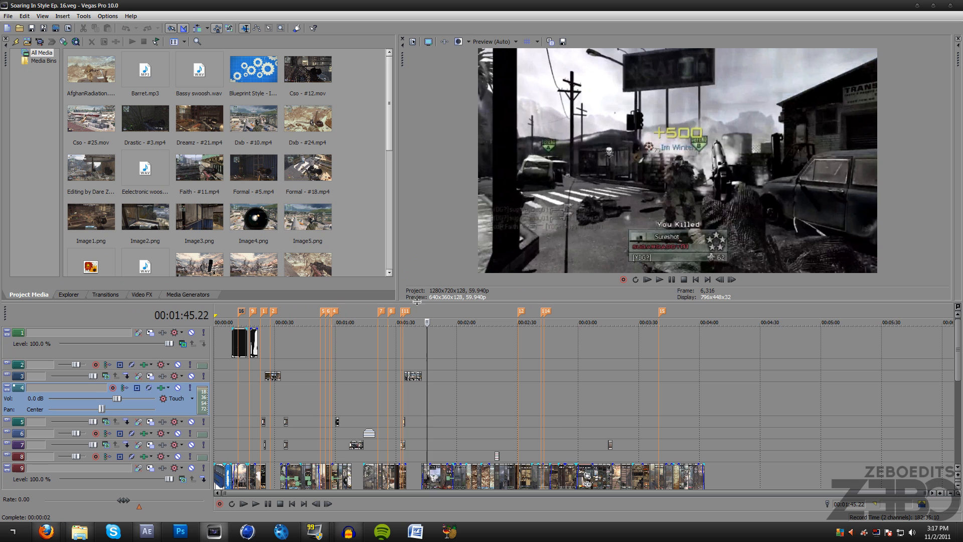
left_click(219, 317)
left_click_drag(213, 314, 254, 288)
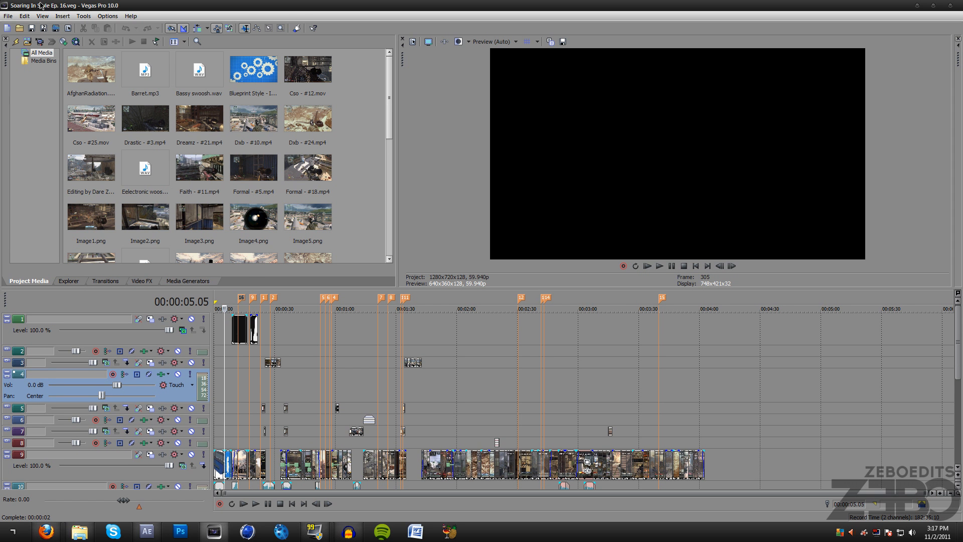
- Look through the timeline at the numbered markers between about 0:25 and 1:13, including the lower tracks
left_click(265, 299)
left_click(274, 299)
left_click(284, 302)
left_click(320, 303)
left_click(330, 303)
left_click(340, 302)
left_click(364, 301)
left_click_drag(959, 364, 944, 377)
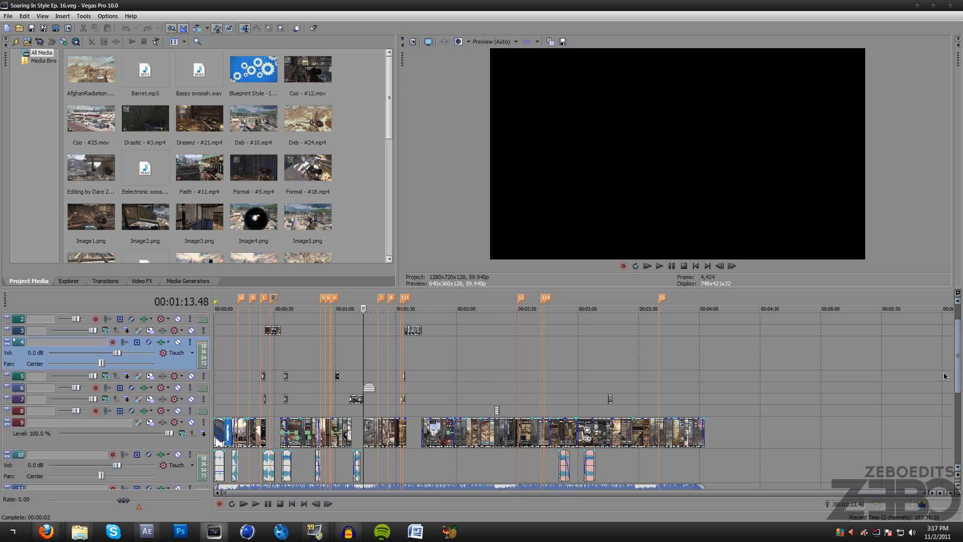
- Preview the gaps in the main video track and the overlay clips placed on tracks 3, 5 and 7
left_click(349, 387)
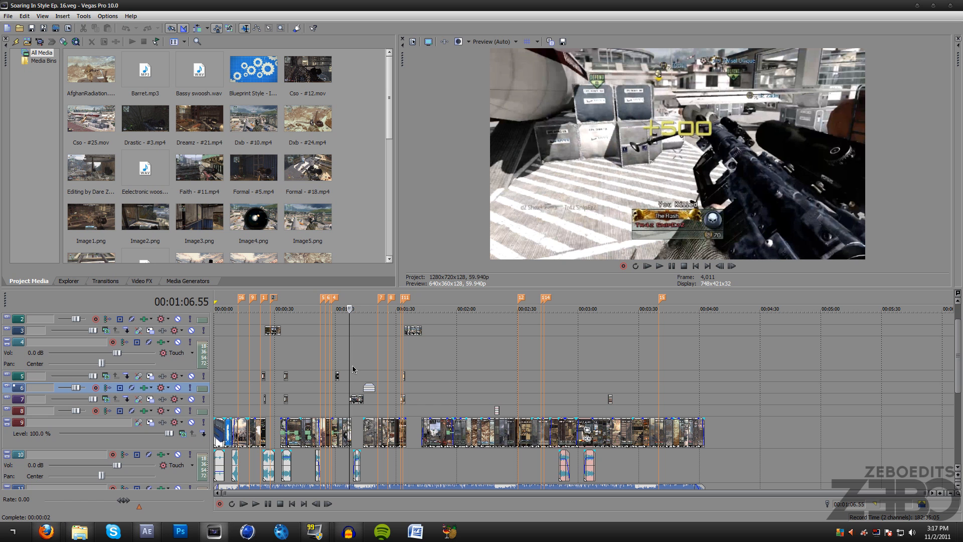
left_click(362, 297)
left_click(403, 301)
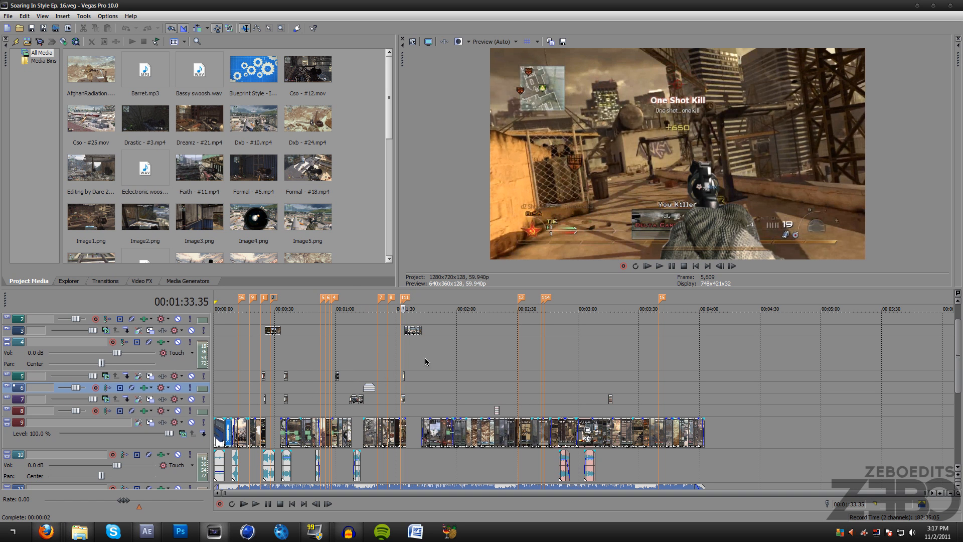
left_click(413, 330)
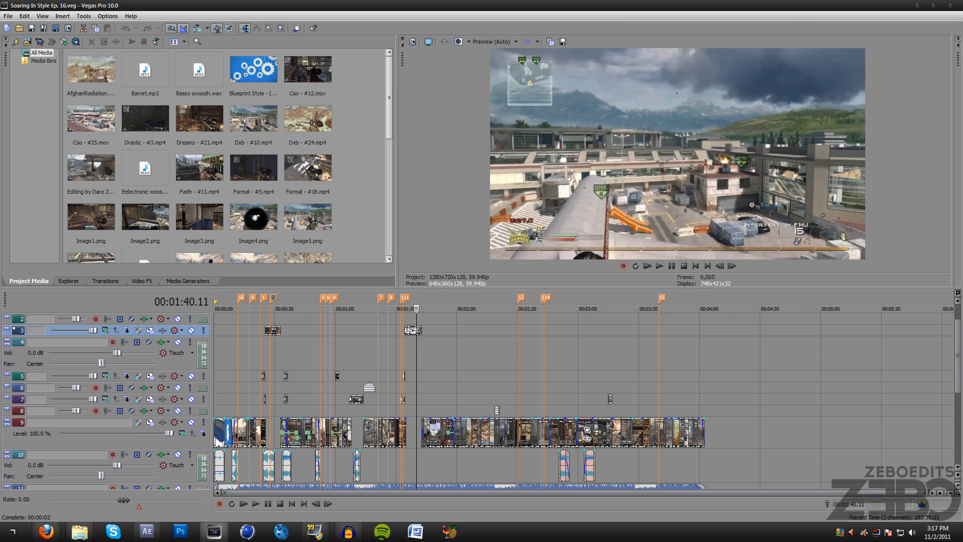
left_click(610, 402)
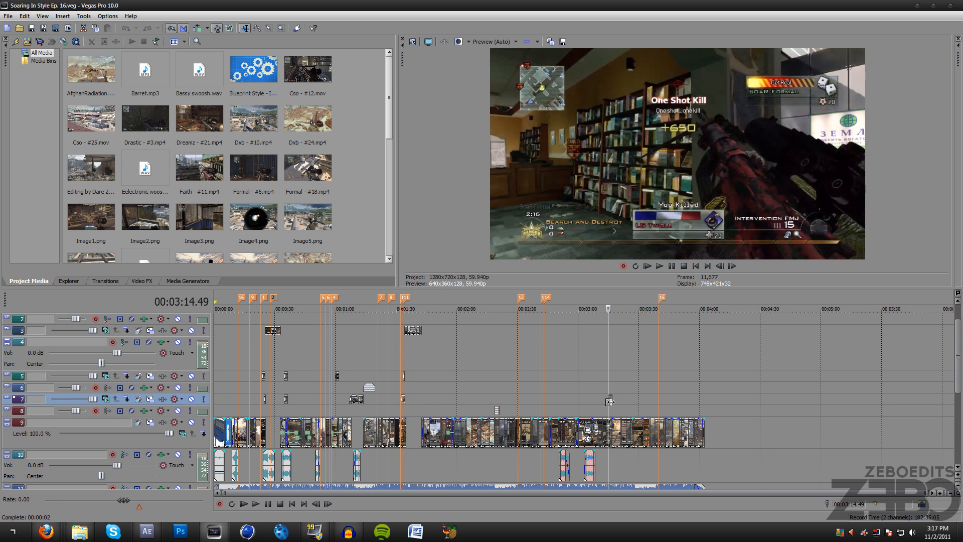
left_click(612, 402)
left_click(351, 398)
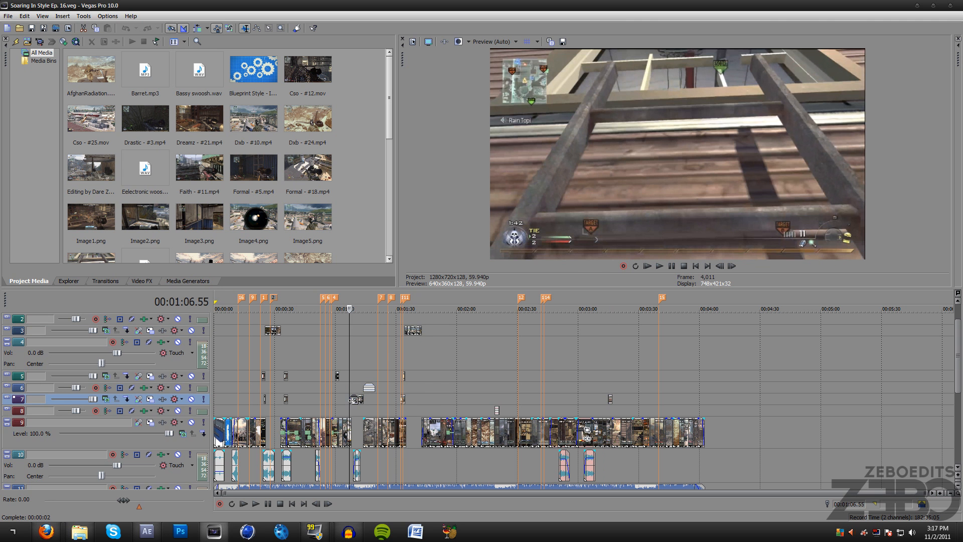
left_click(336, 376)
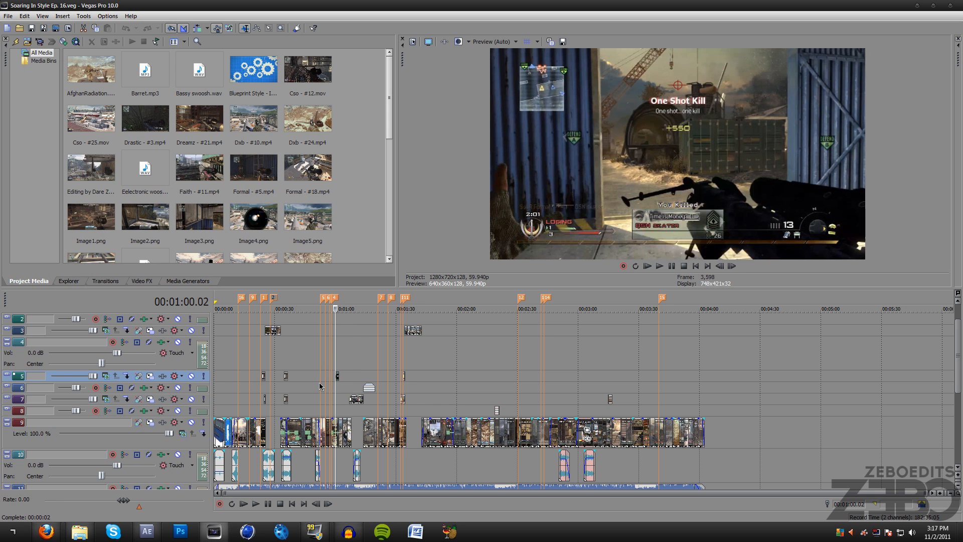
left_click(286, 400)
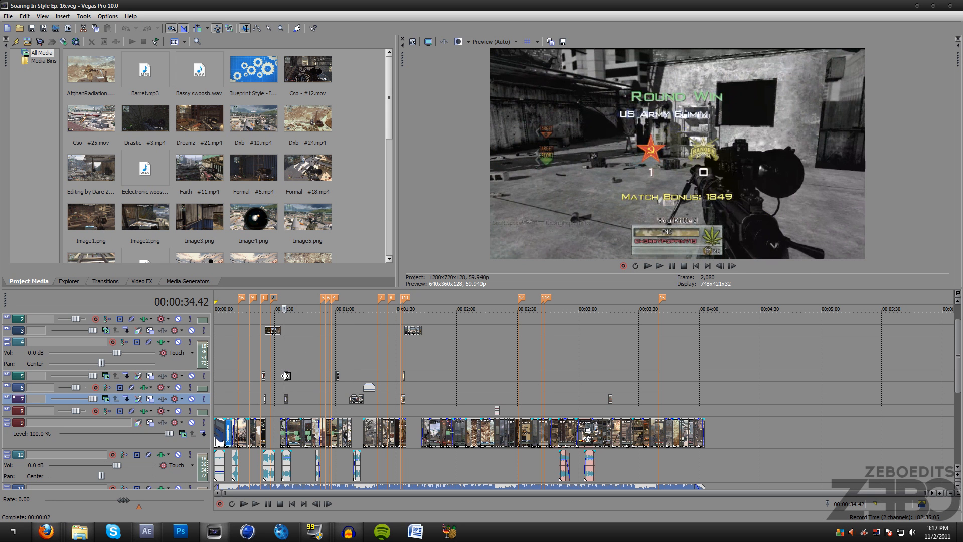
left_click(263, 377)
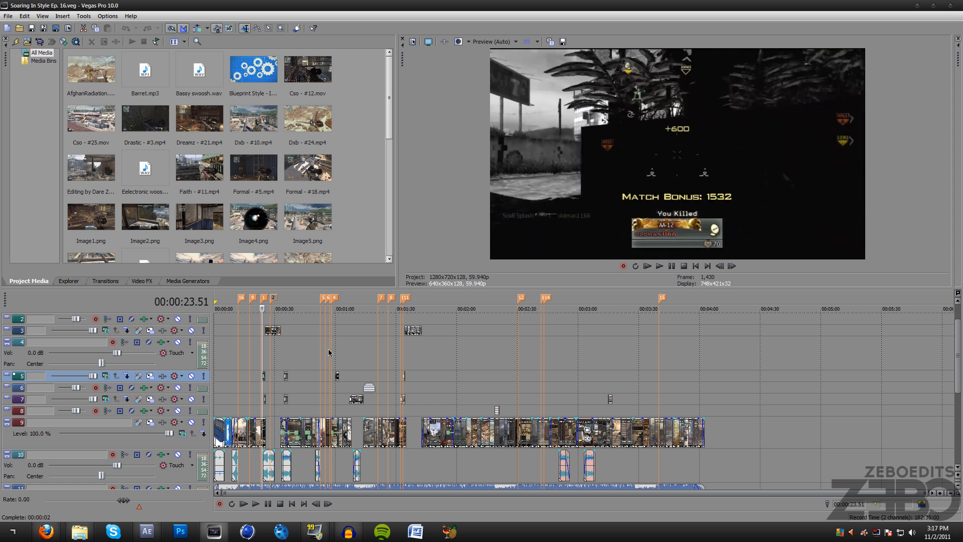
left_click(266, 329)
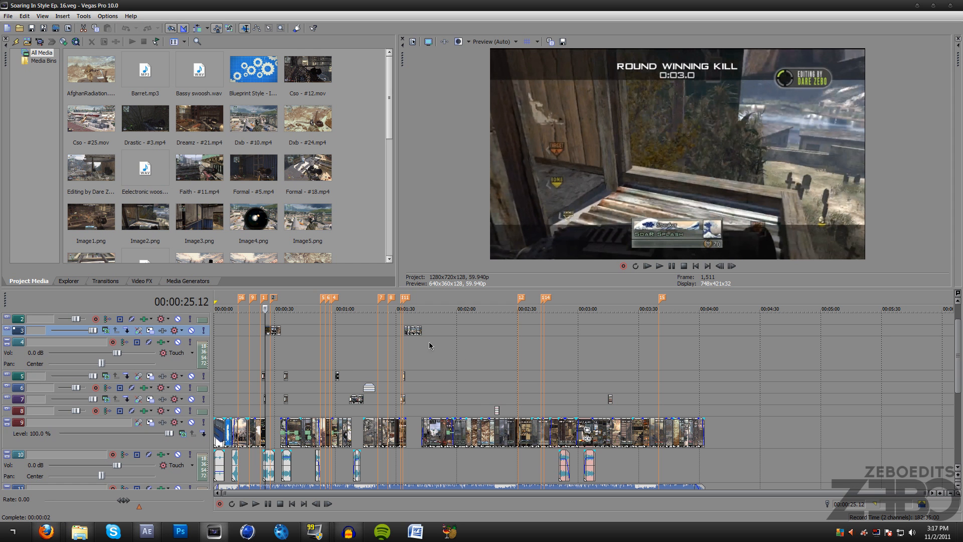
- Switch to After Effects to view the project holding Final Vegas Render.mp4, and return to Vegas Pro
scroll(313, 405, "up", 3)
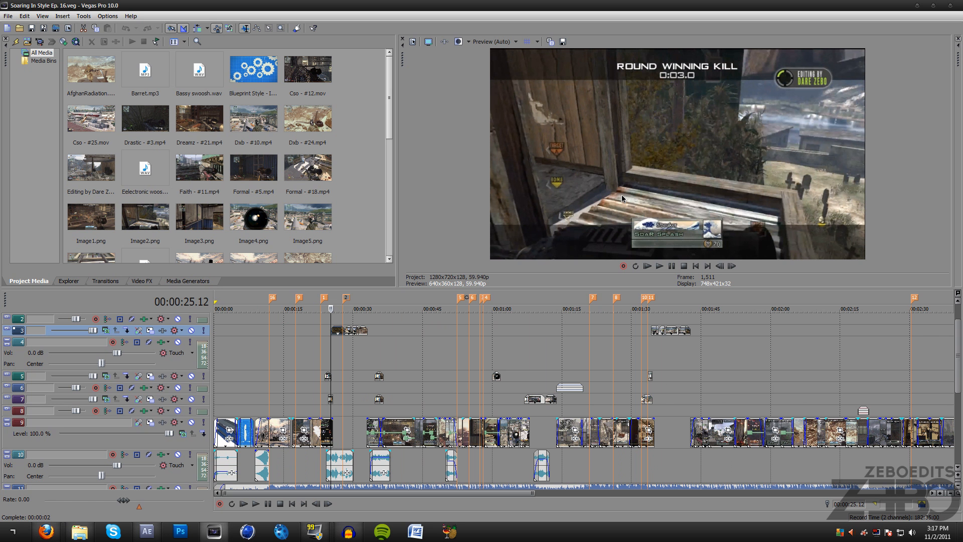
scroll(425, 400, "up", 4)
scroll(424, 402, "down", 2)
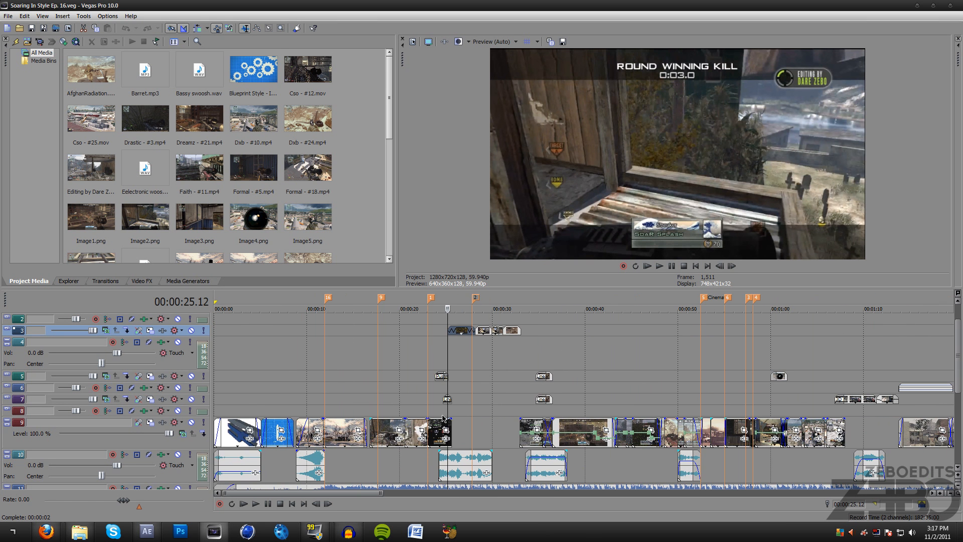
left_click(147, 531)
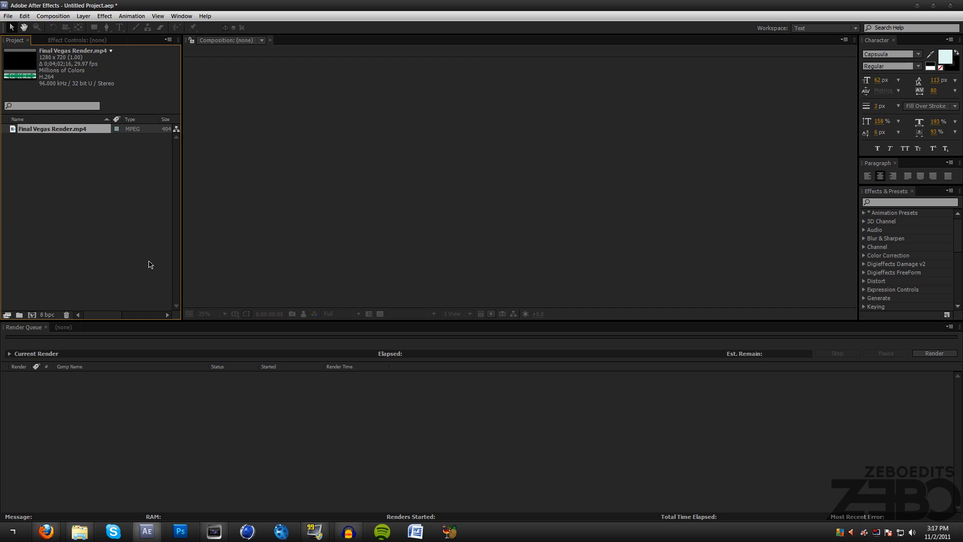
left_click(82, 231)
left_click(96, 414)
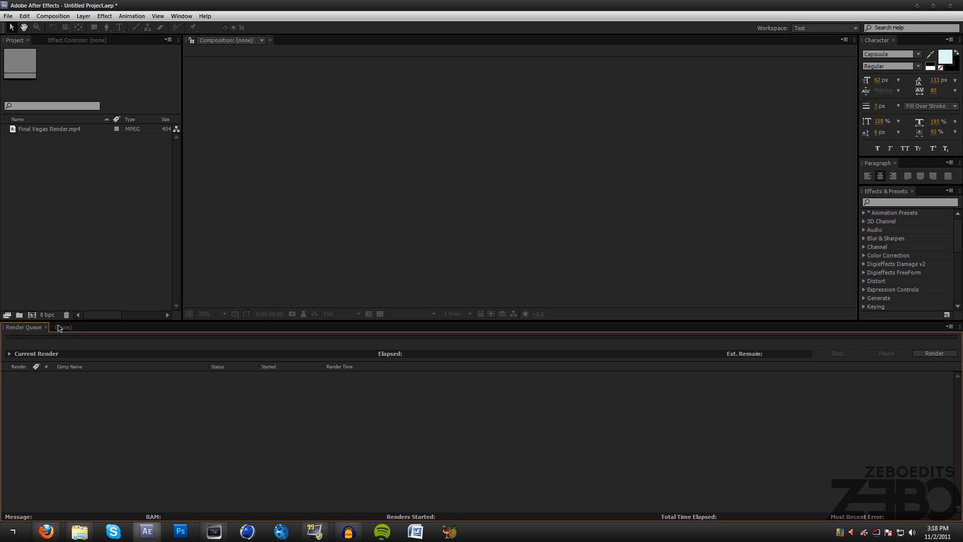
left_click(919, 7)
- Preview the main video track around the gap at 0:24 and on to the marker near 1:20
left_click(383, 370)
scroll(388, 370, "down", 1)
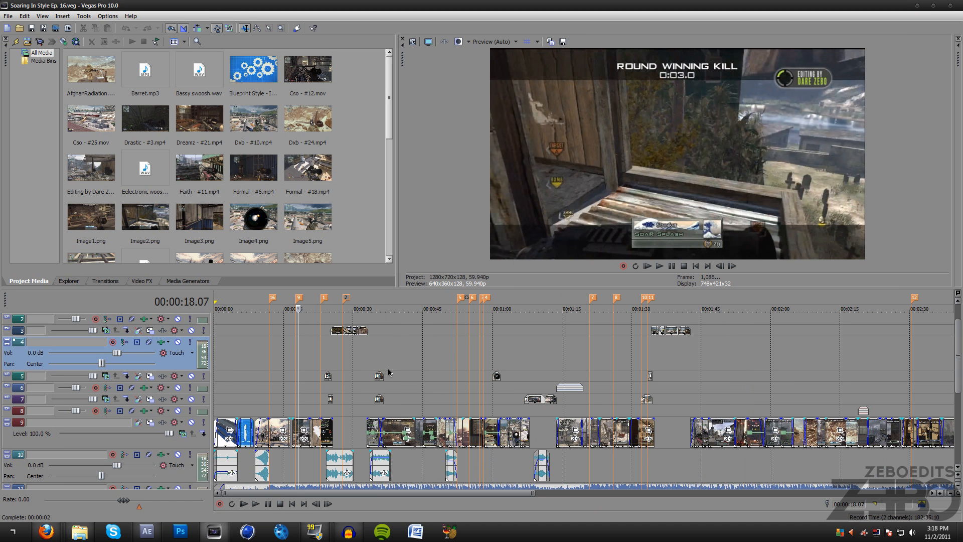
left_click(331, 424)
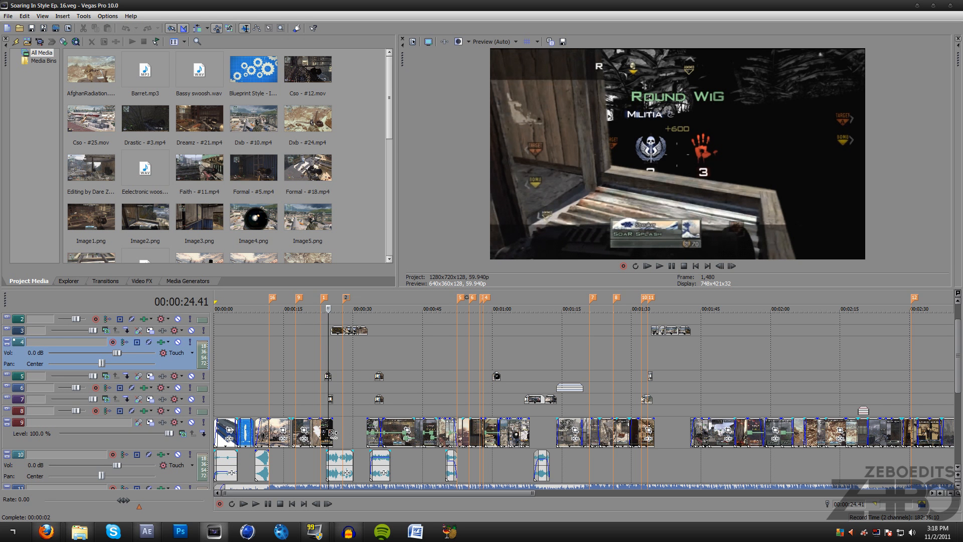
scroll(347, 399, "down", 5)
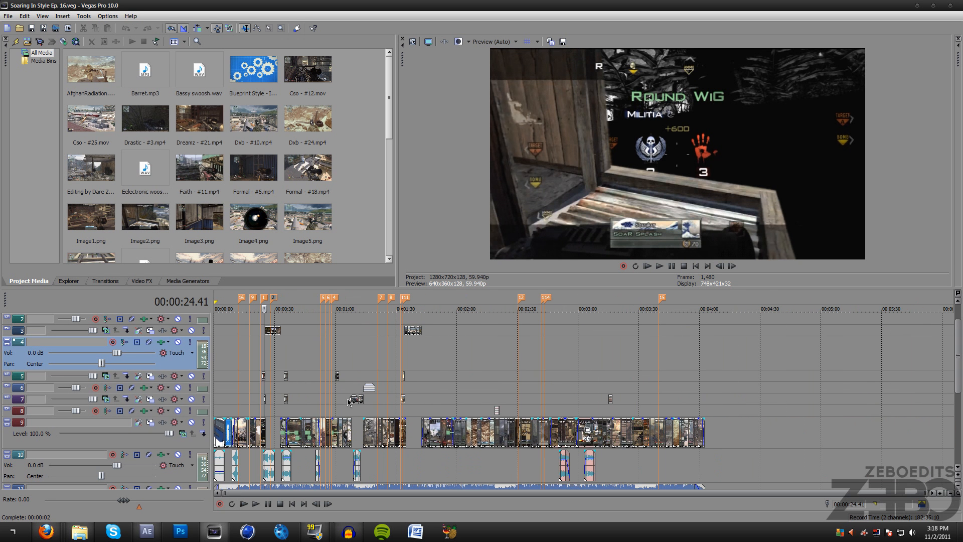
left_click_drag(277, 304, 331, 303)
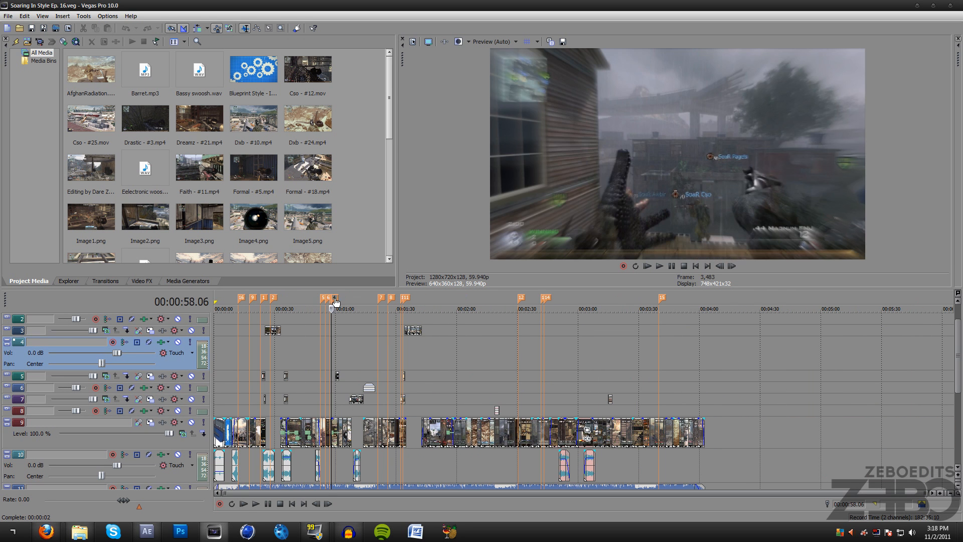
left_click(363, 298)
left_click(378, 298)
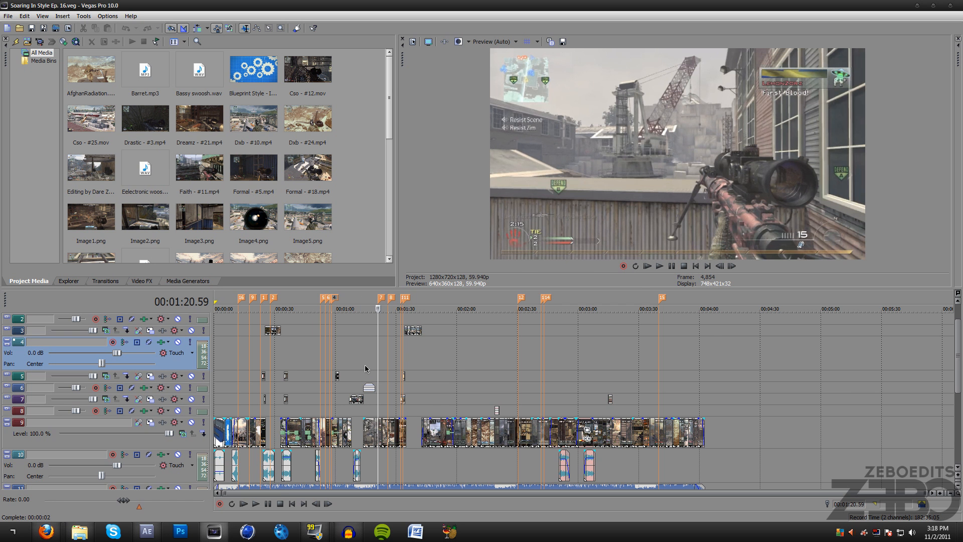
- Examine the Radial Blur settings on the short main-track clip near 1:20 and close the Video Event FX window
scroll(365, 371, "up", 3)
scroll(606, 448, "up", 5)
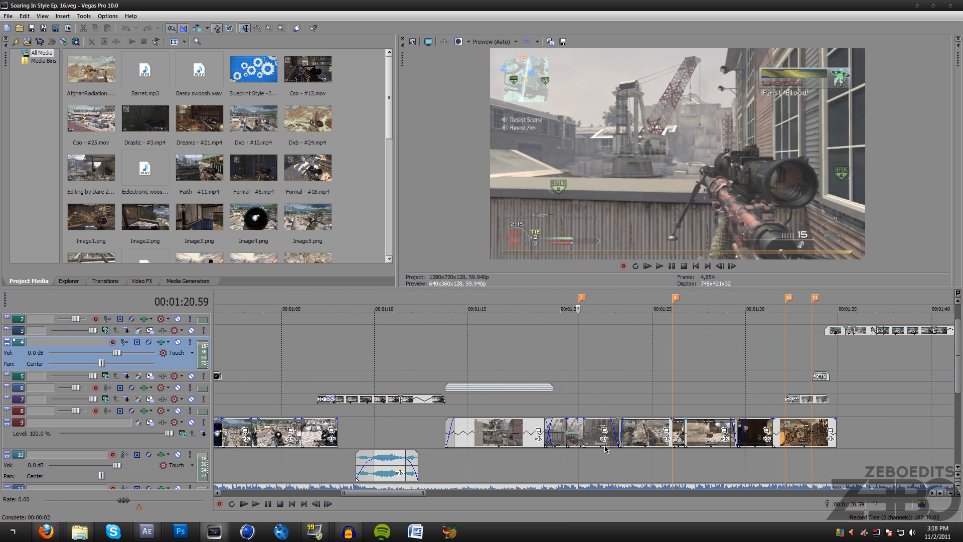
scroll(606, 448, "up", 2)
left_click(563, 441)
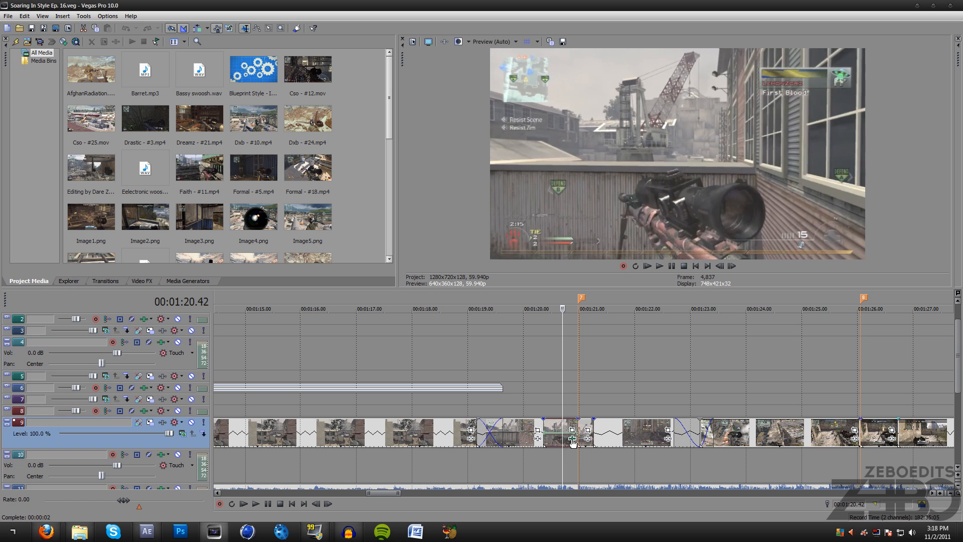
left_click(545, 440)
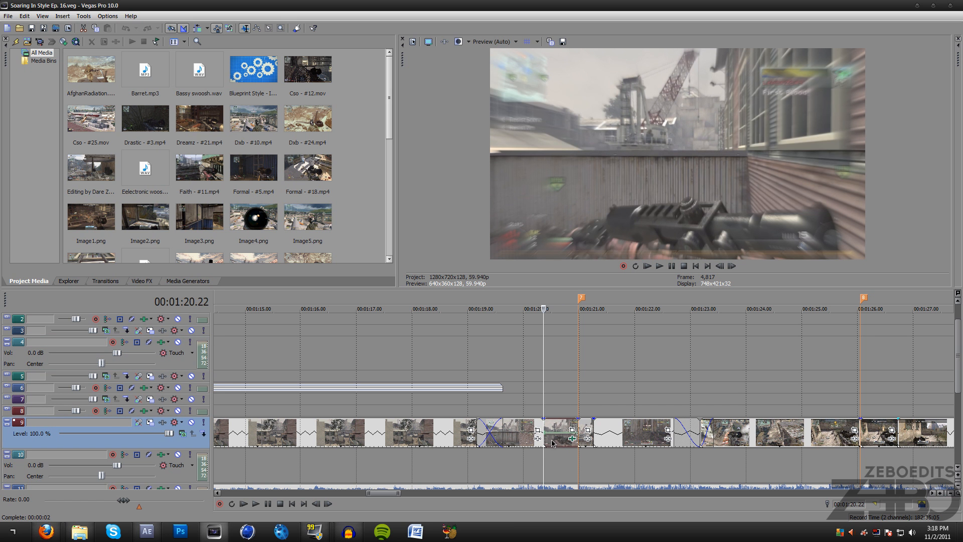
left_click(573, 439)
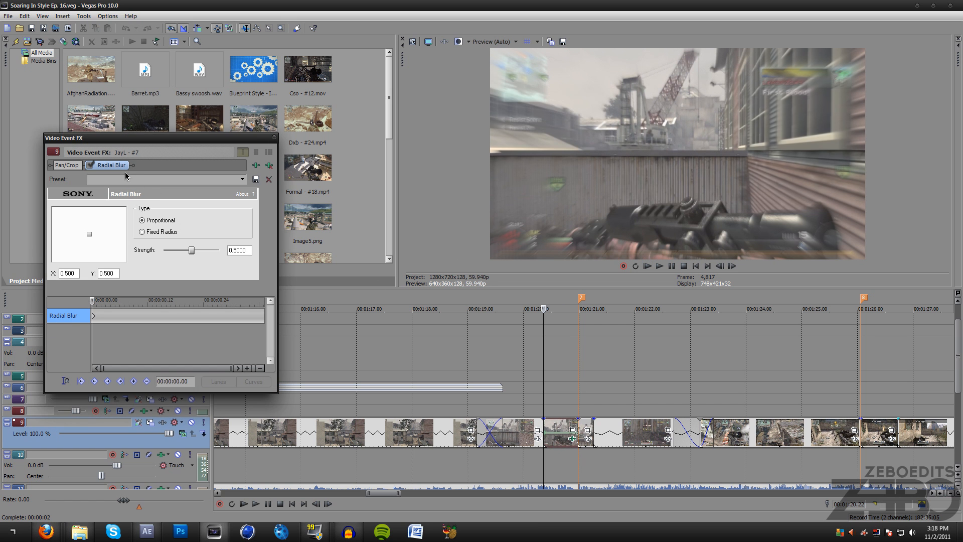
left_click(274, 137)
scroll(319, 317, "down", 10)
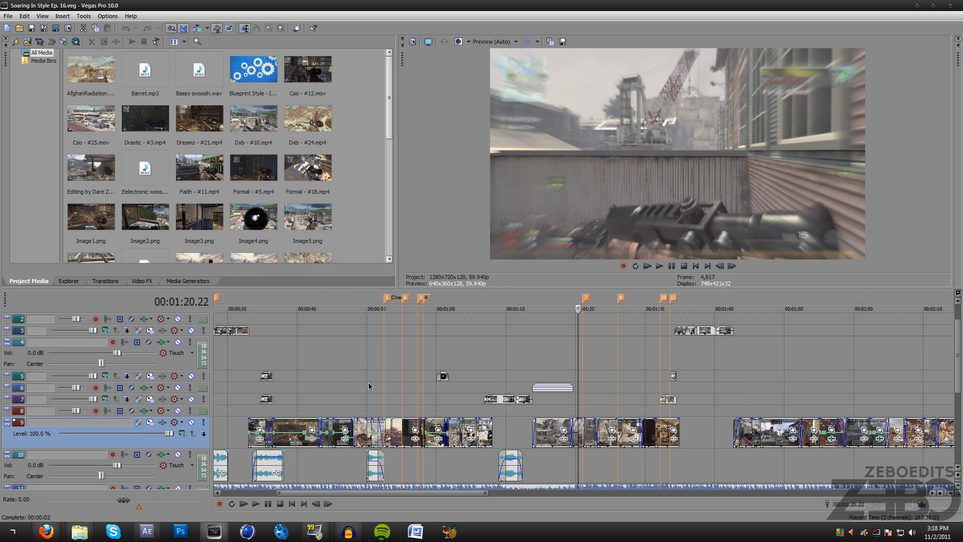
- Select the time range from the project's start to the end of the last clip, about 4:02, for rendering
left_click(285, 301)
left_click_drag(711, 303, 494, 303)
left_click_drag(704, 304, 216, 303)
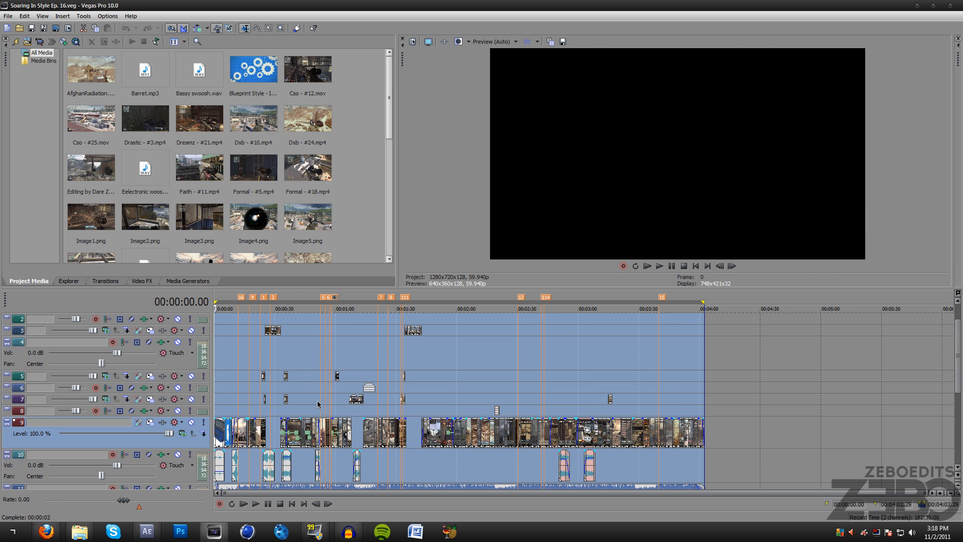
left_click(224, 295)
left_click(231, 295)
left_click(315, 294)
left_click(8, 16)
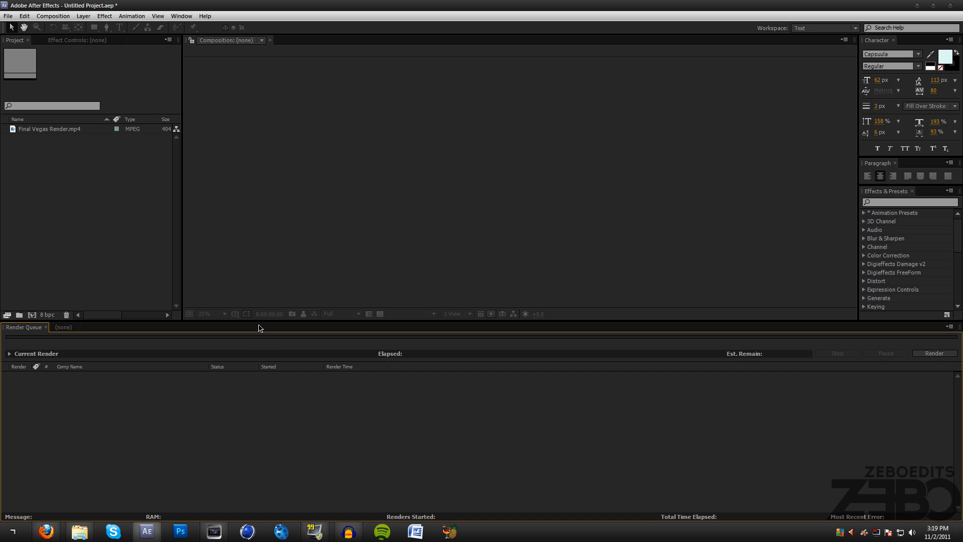
left_click(83, 225)
left_click(8, 16)
left_click(334, 164)
right_click(40, 188)
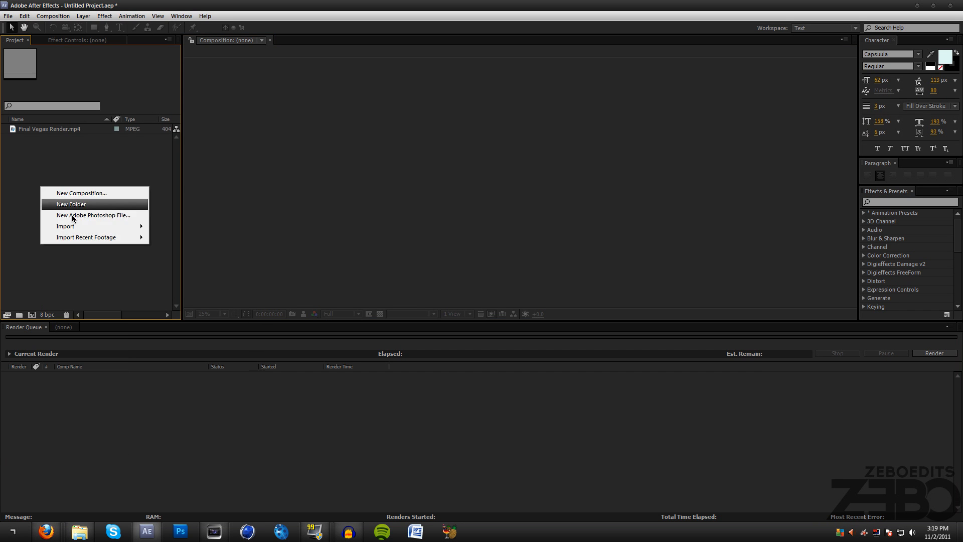
left_click(286, 176)
- Create a composition from Final Vegas Render.mp4 and move the current time to 0;00;08;20
left_click(48, 132)
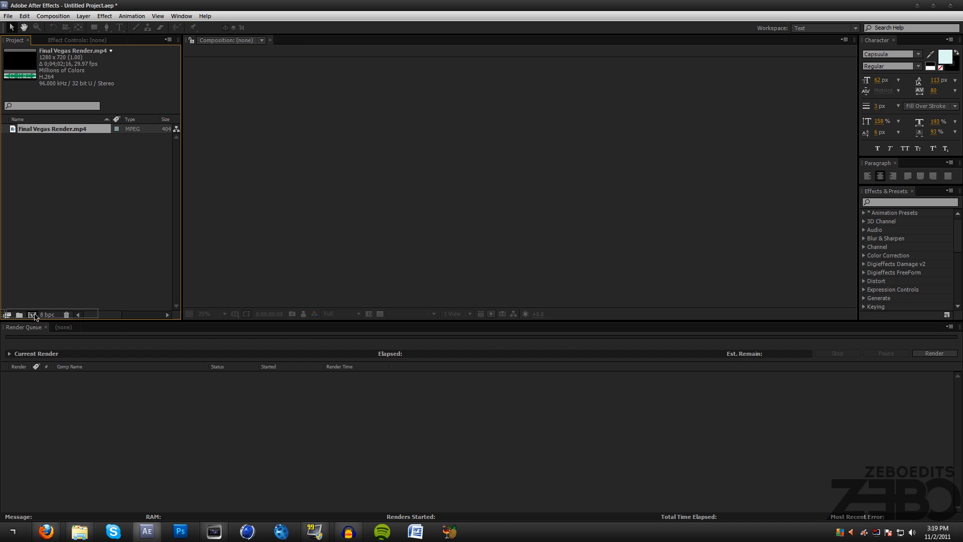
left_click(34, 315)
left_click(345, 346)
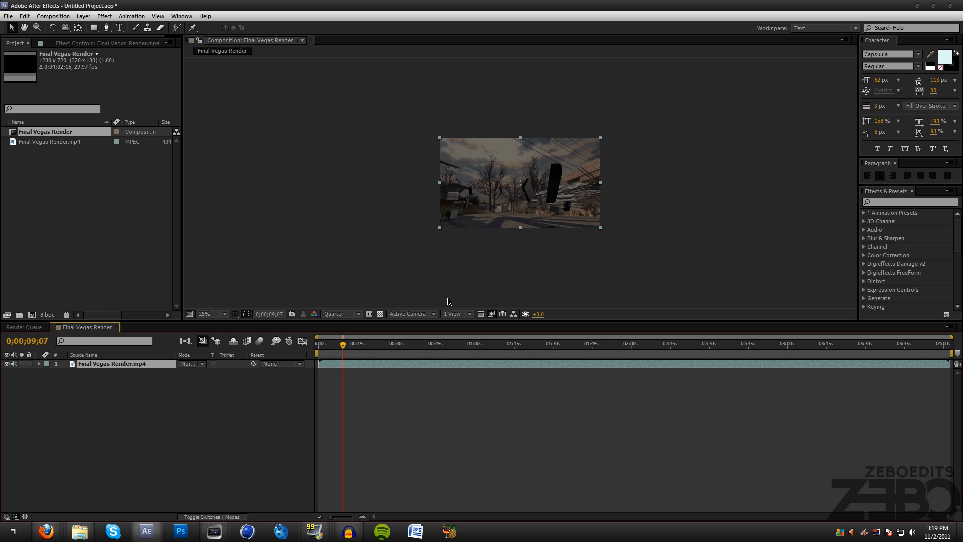
key("period")
left_click_drag(388, 348, 342, 349)
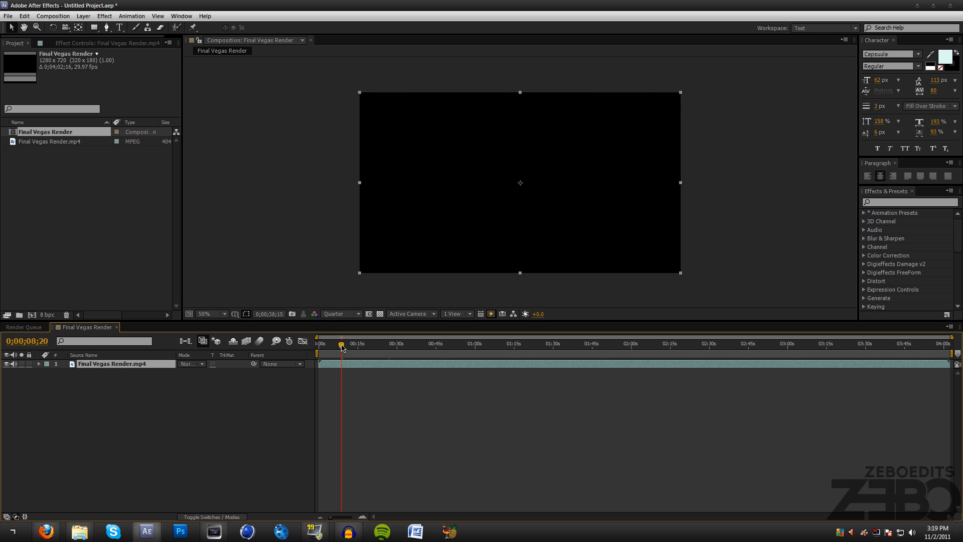
- Change the workspace layout to All Panels
left_click(823, 29)
left_click(818, 35)
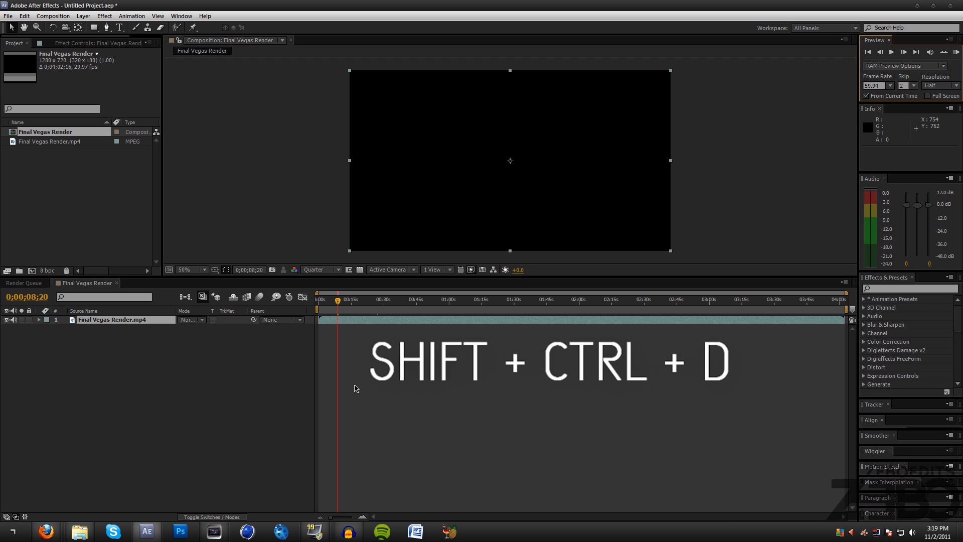
- Split the Final Vegas Render.mp4 layer at 0;00;08;20 and move the current time to 0;00;15;00
key("ctrl+shift+d")
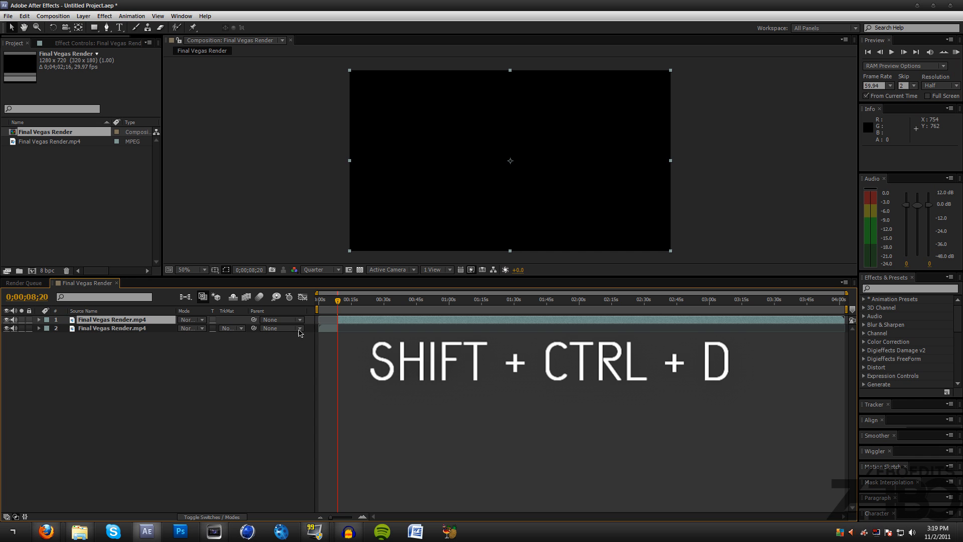
mouse_move(338, 300)
left_mouse_down()
mouse_move(329, 303)
mouse_move(352, 304)
left_mouse_up()
left_click(376, 337)
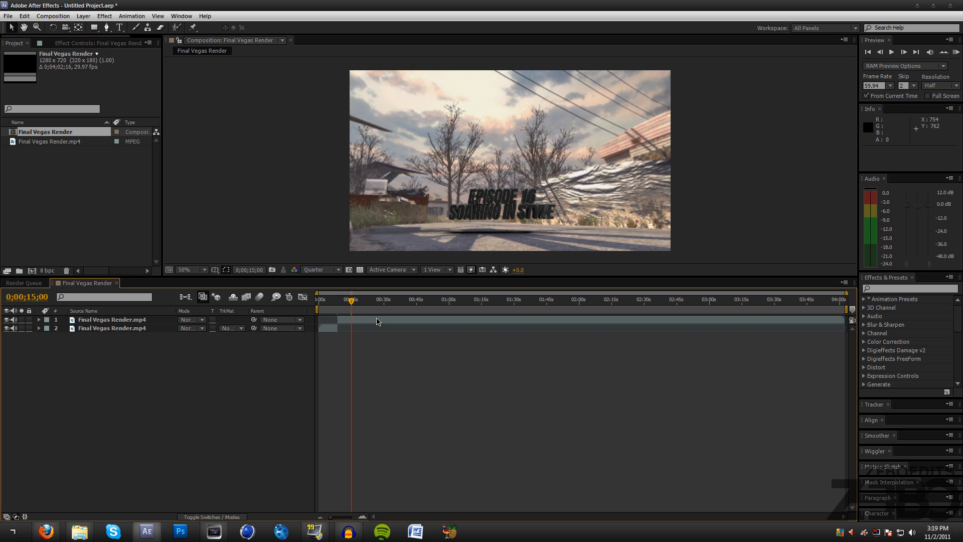
- Apply the Magic Bullet Looks effect to the longer layer segment after the split, with the current time at 0;00;44;03
left_click(377, 321)
left_click_drag(369, 302, 415, 301)
left_click(131, 16)
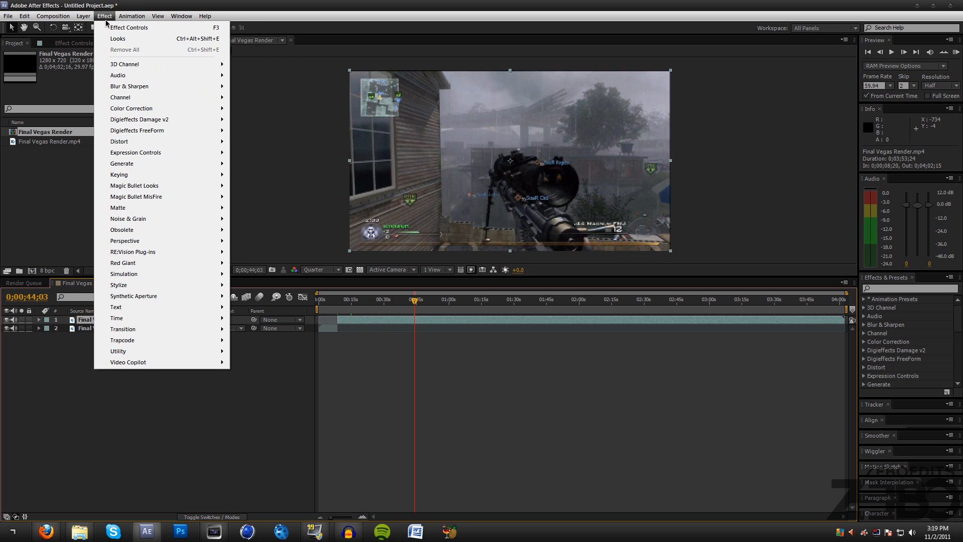
mouse_move(171, 187)
left_click(251, 185)
- Assign the preset look Zebo's Custom (Zone, Soar) to the Looks effect in LooksBuilder
left_click(37, 86)
mouse_move(1, 198)
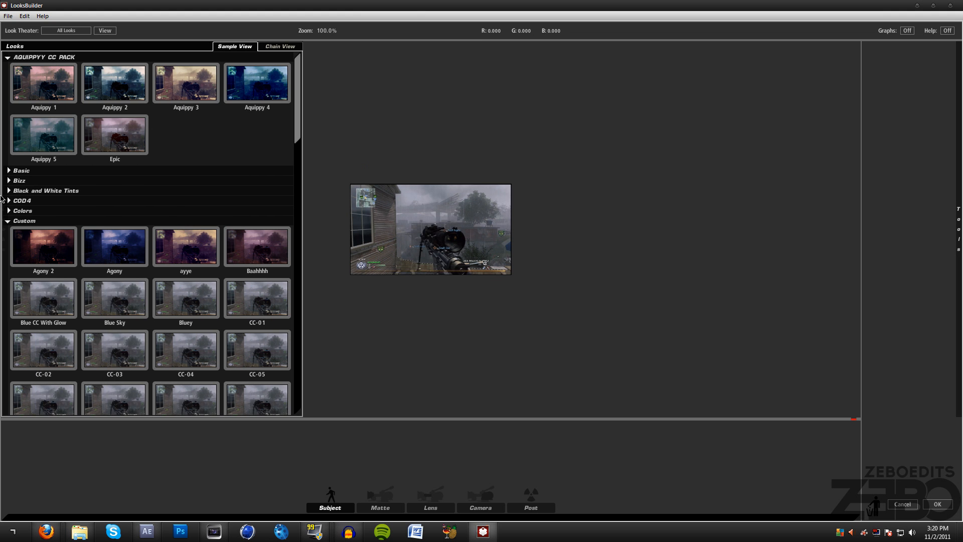
left_click_drag(297, 127, 298, 257)
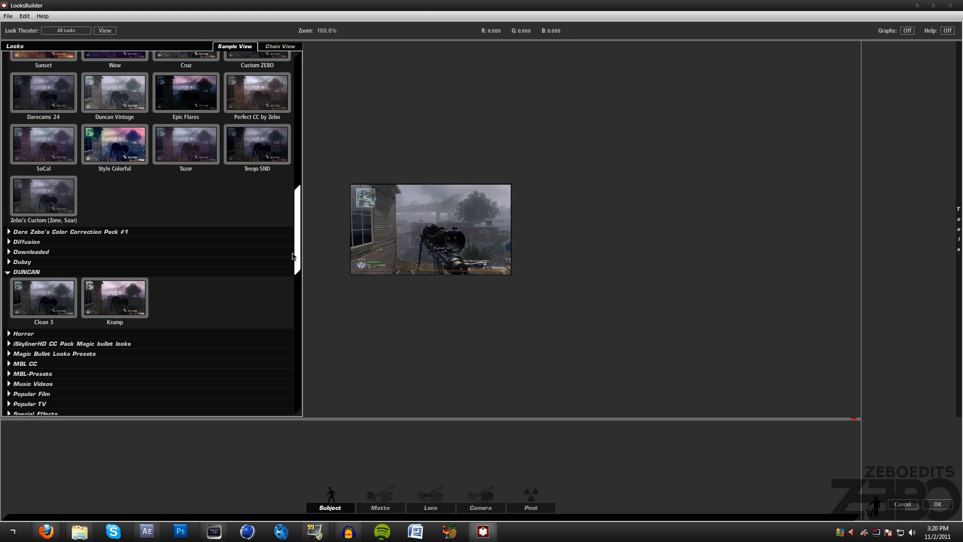
left_click(53, 196)
left_click(937, 504)
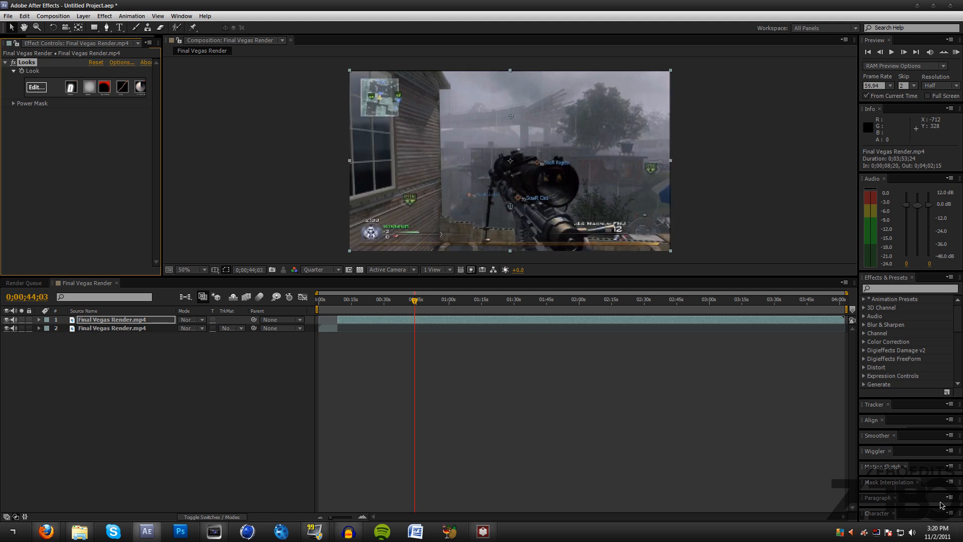
- Move the current time to 0;01;11;06 and set the composition preview resolution to Full
left_click_drag(449, 301, 474, 305)
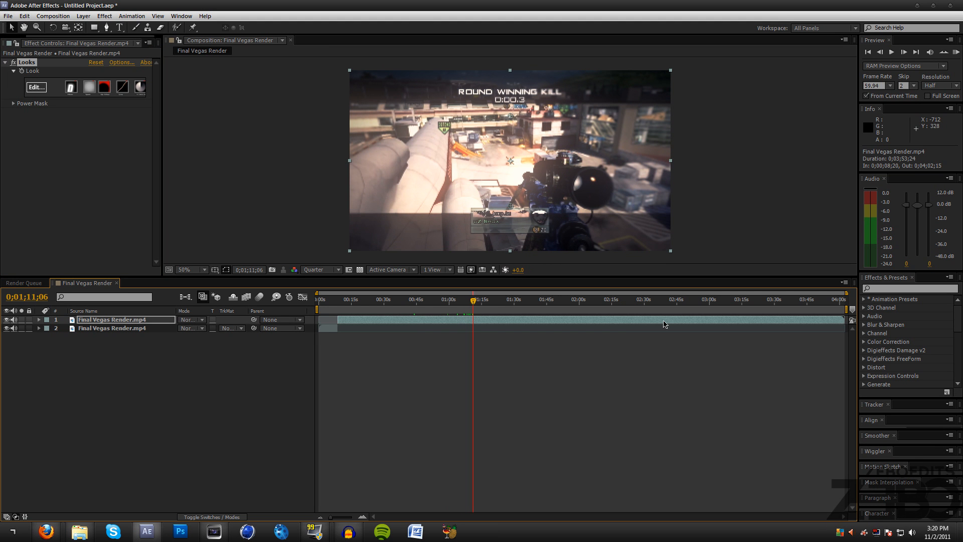
left_click(317, 270)
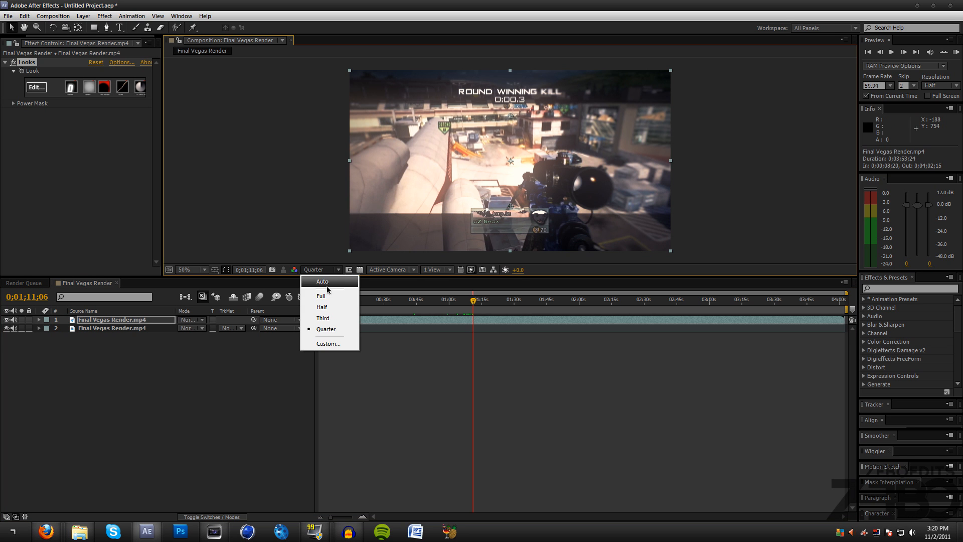
left_click(329, 295)
- Find the RSMB motion blur effect and apply it to the longer layer segment
left_click(910, 288)
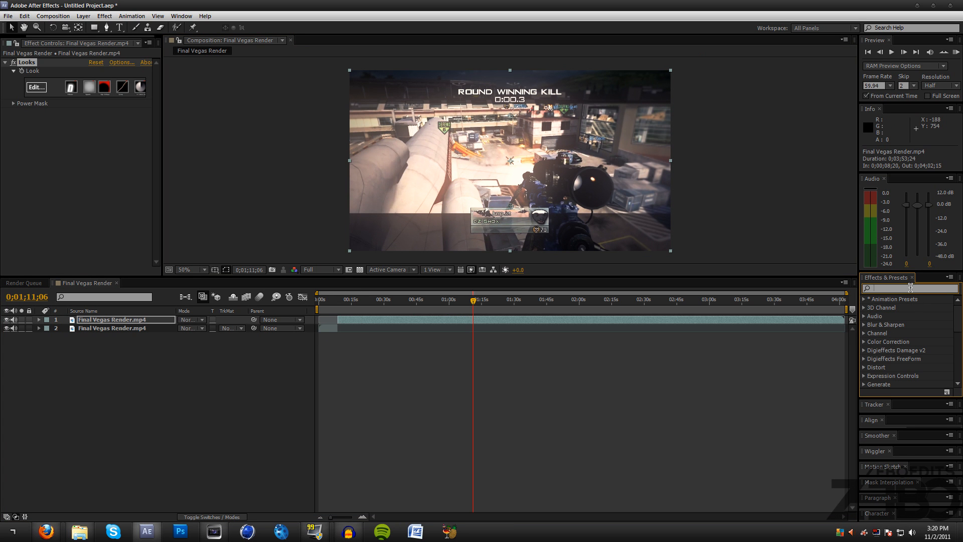
type("rsmb")
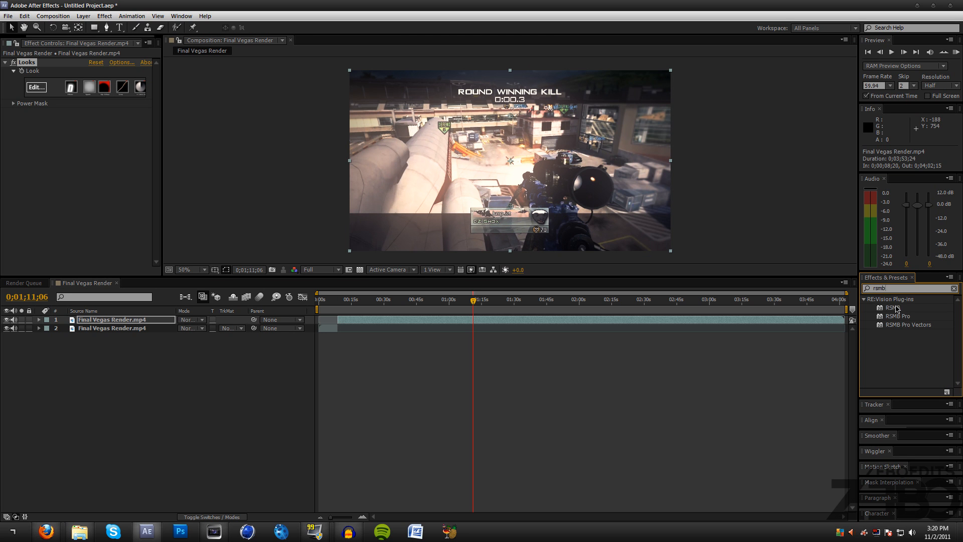
left_click_drag(897, 308, 97, 319)
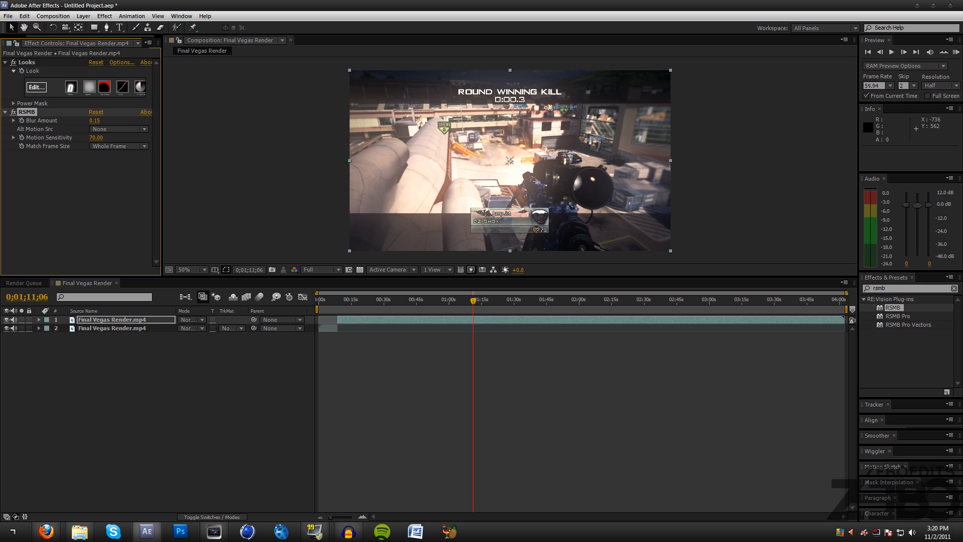
- Scrub through the composition between about 0:49 and 1:38 to examine the color grade and motion blur
left_click_drag(467, 299, 534, 309)
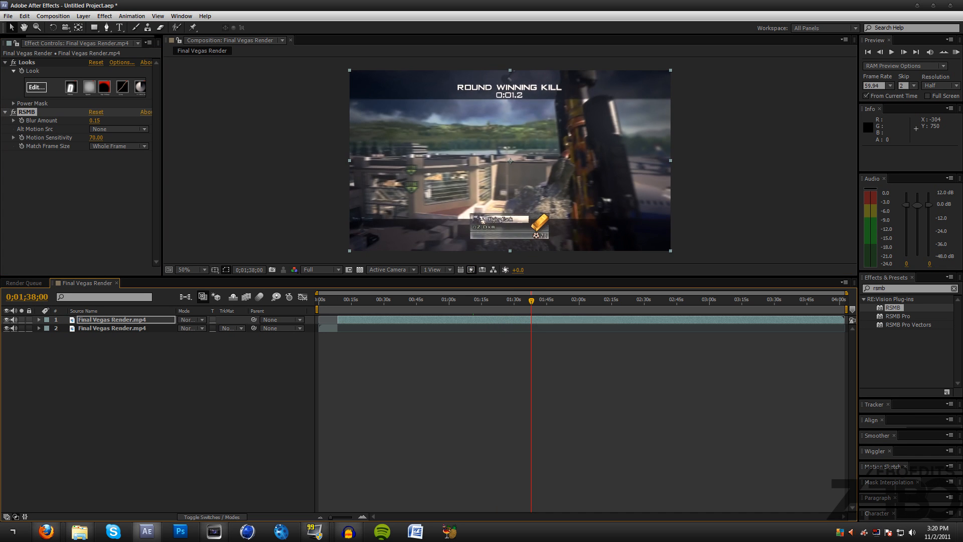
left_click(546, 402)
left_click_drag(364, 303, 427, 303)
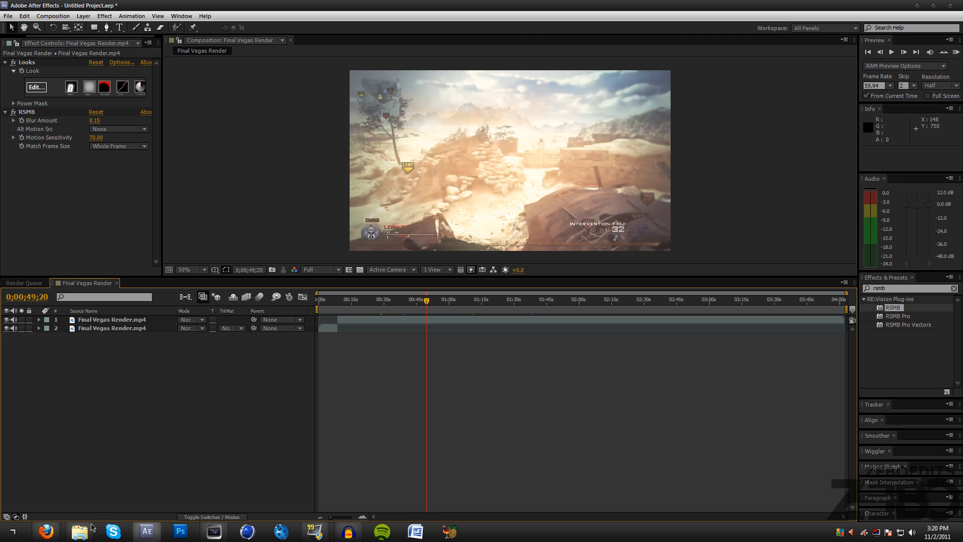
left_click(92, 222)
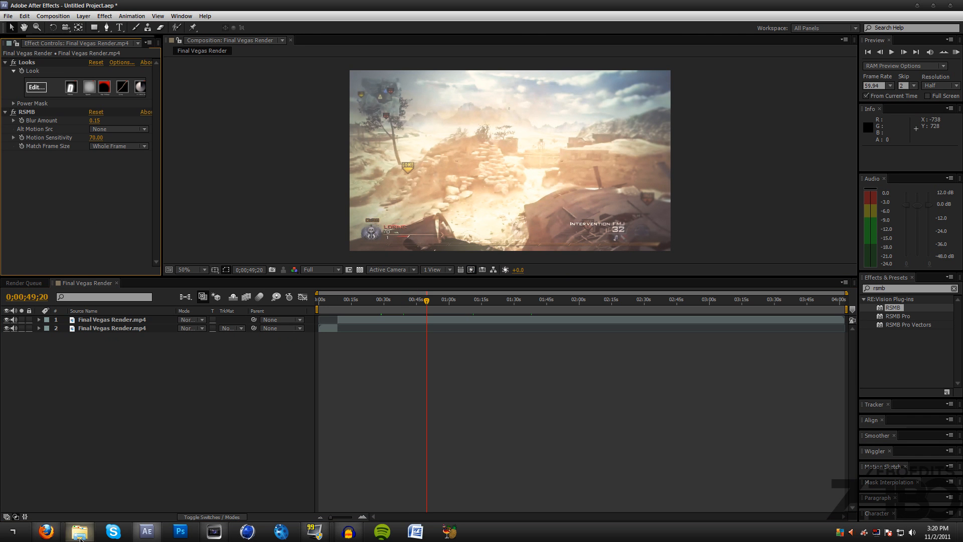
left_click_drag(441, 304, 463, 303)
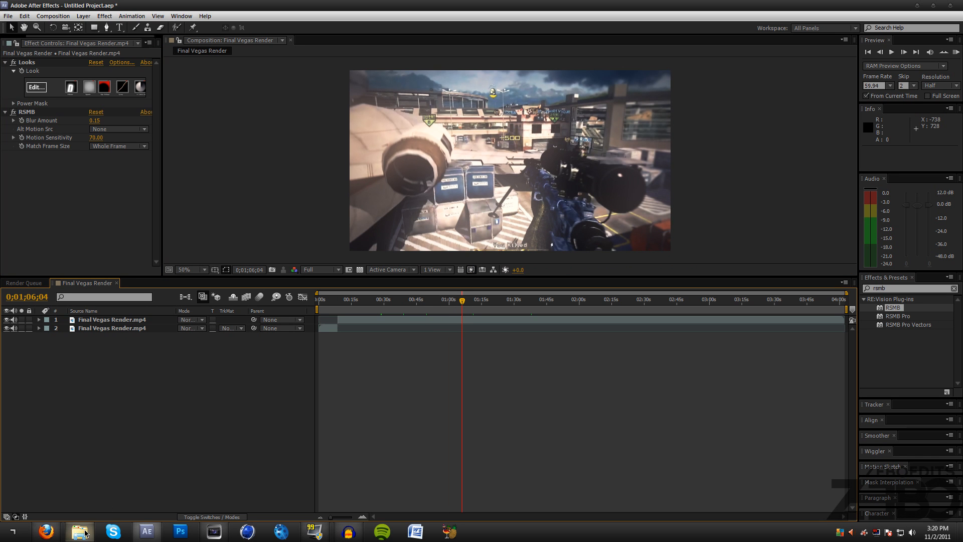
mouse_move(85, 533)
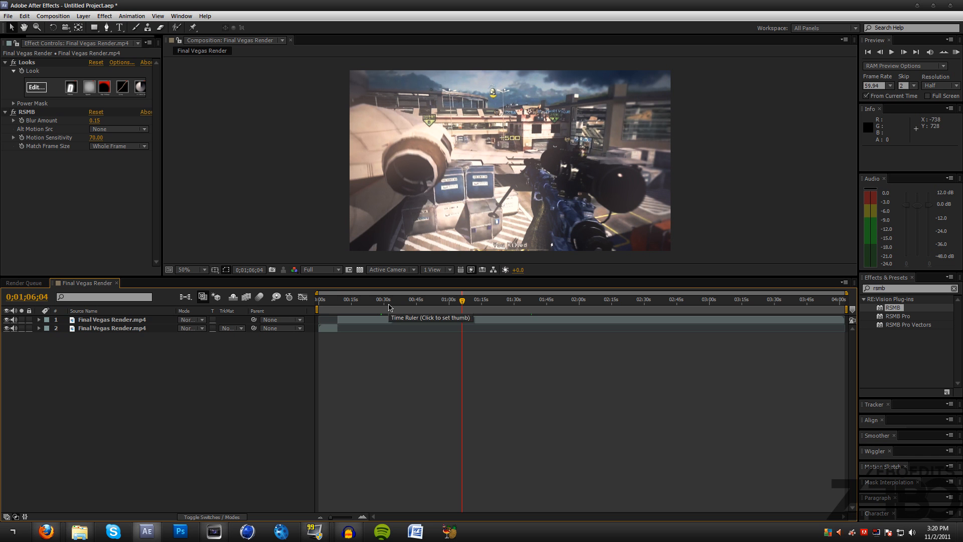
left_click_drag(375, 301, 462, 302)
- Add the composition to the render queue and assign the Zebo output module template to it
left_click(57, 16)
left_click(80, 89)
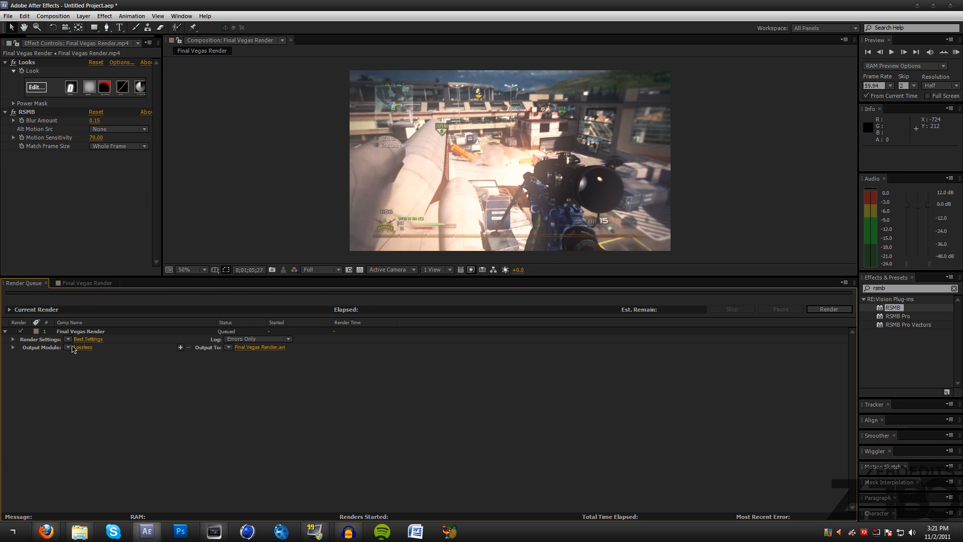
left_click(73, 347)
left_click(91, 306)
- Examine the output module's H.264 format options, bitrate and color management settings, and accept them
left_click(80, 348)
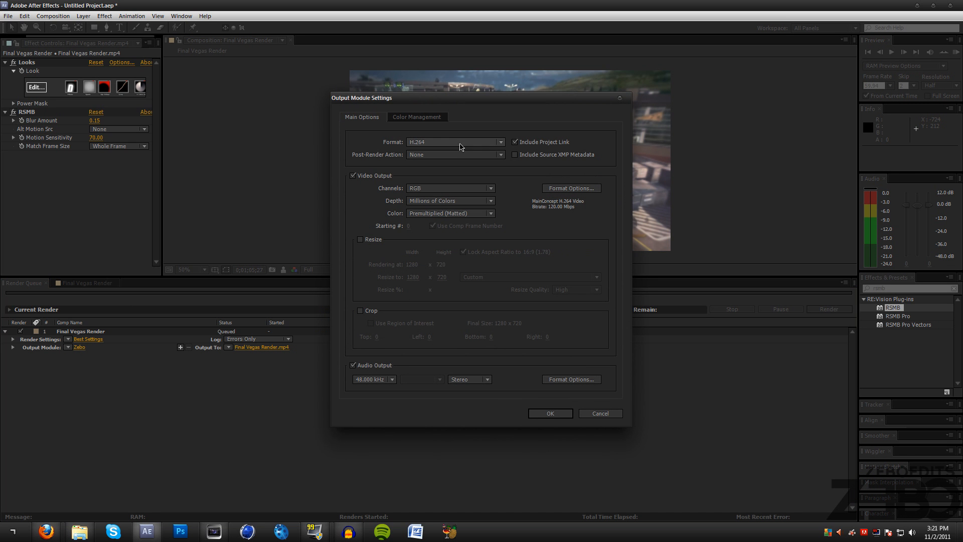
left_click(551, 189)
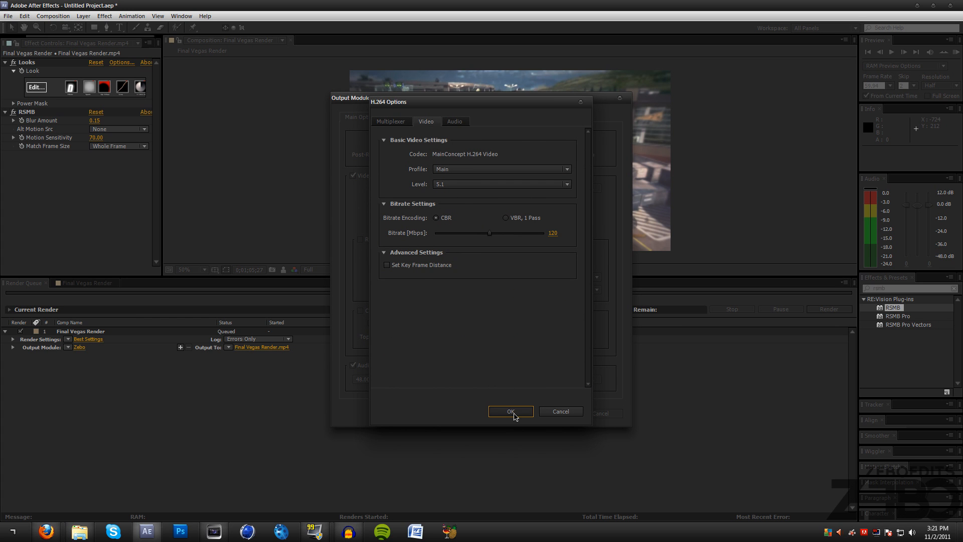
left_click(514, 413)
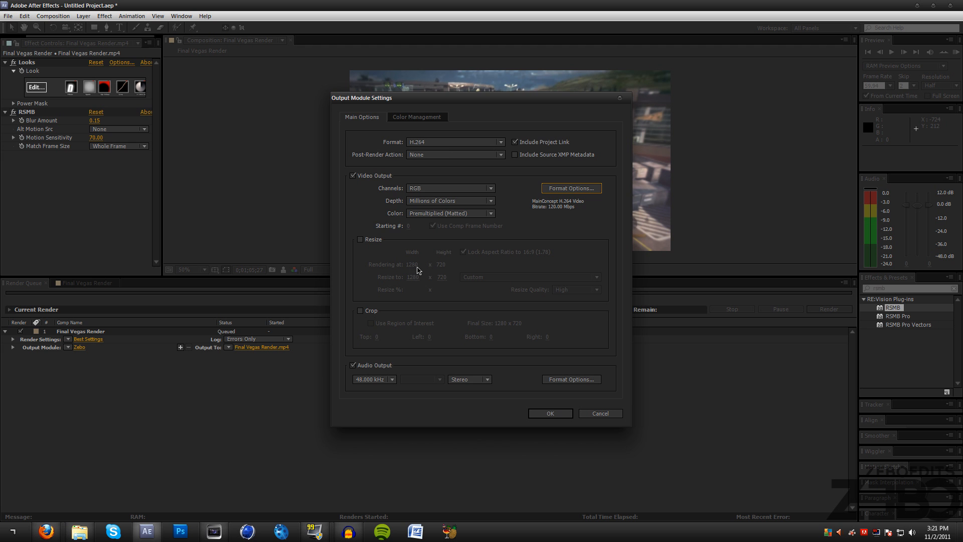
left_click(428, 117)
left_click(371, 118)
left_click(551, 413)
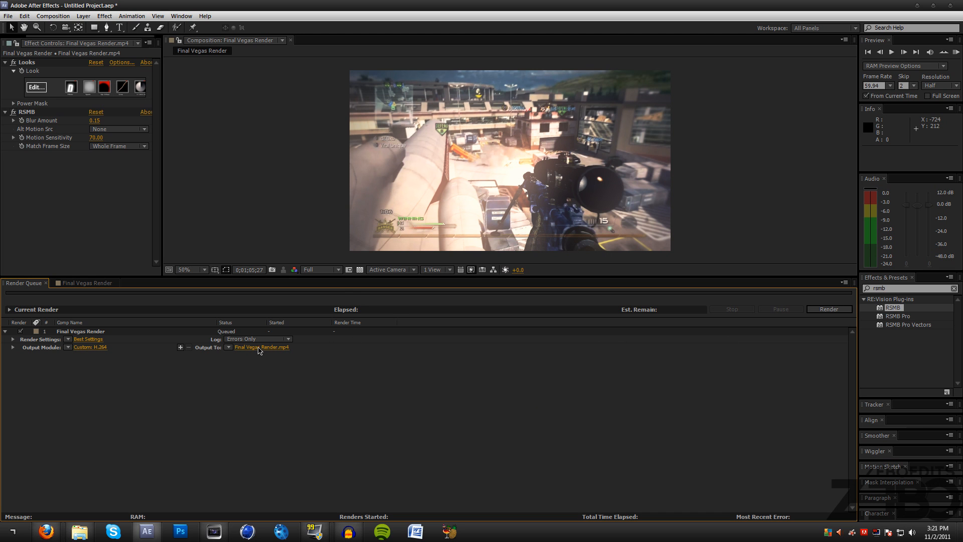
- Minimize After Effects, open HandBrake, and move its window slightly up and make it slightly shorter
left_click(918, 6)
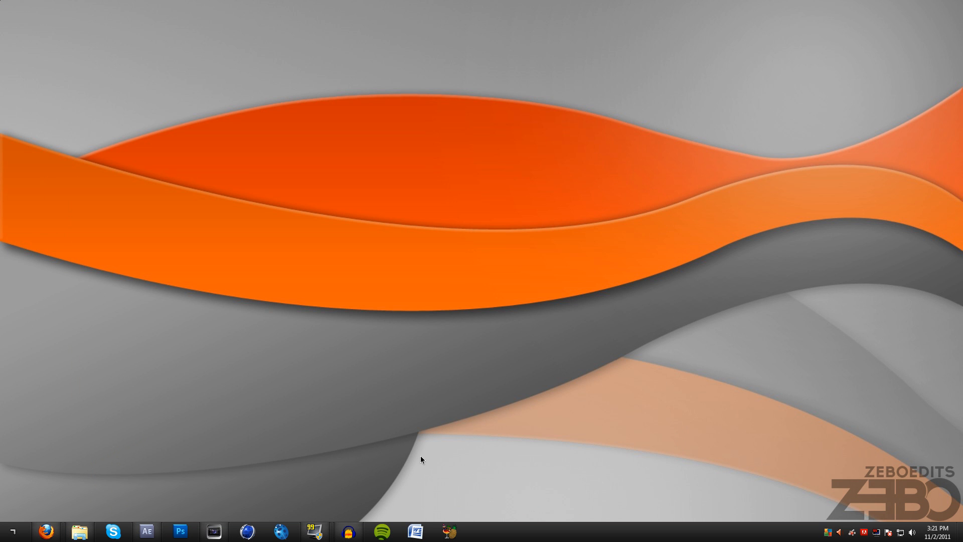
left_click(450, 532)
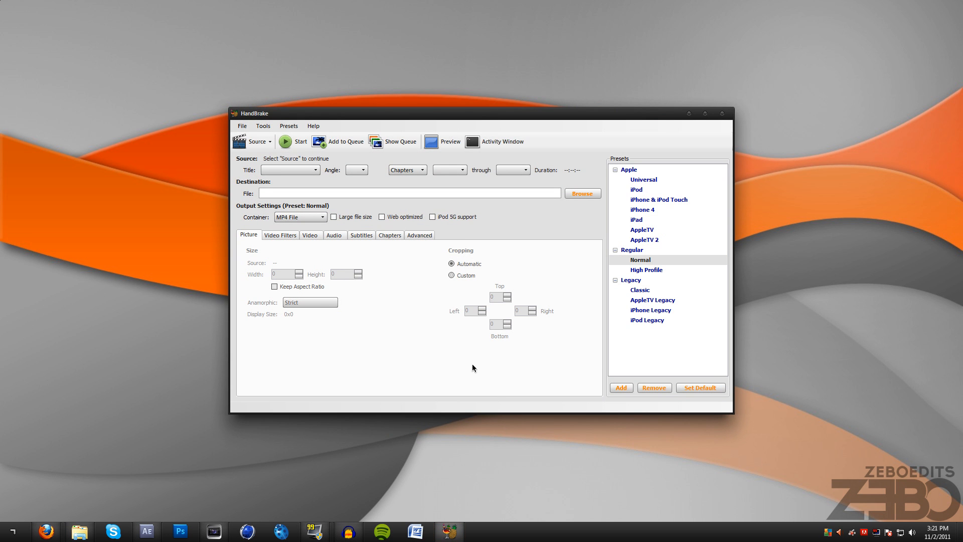
left_click_drag(330, 115, 325, 104)
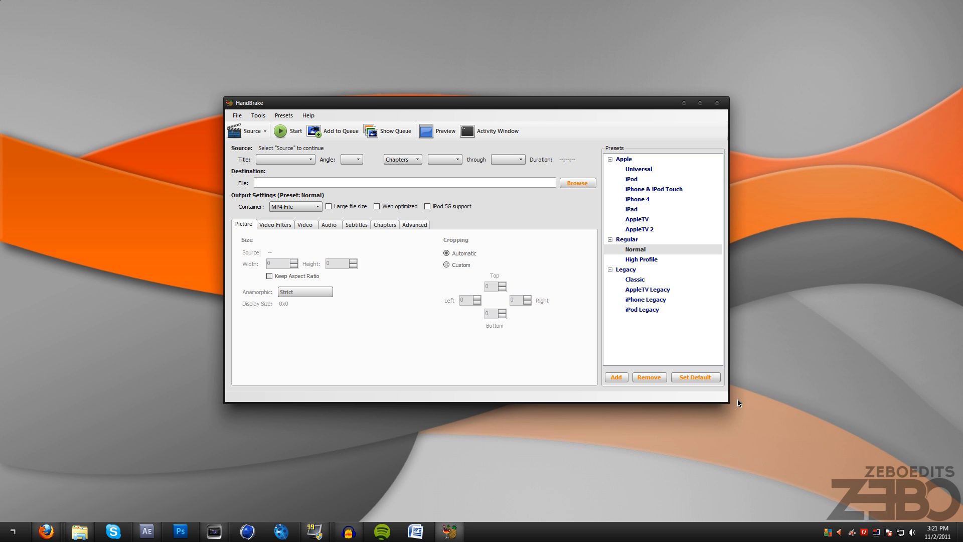
mouse_move(730, 405)
left_mouse_down()
mouse_move(732, 415)
mouse_move(770, 430)
mouse_move(732, 396)
mouse_move(721, 367)
mouse_move(729, 390)
left_mouse_up()
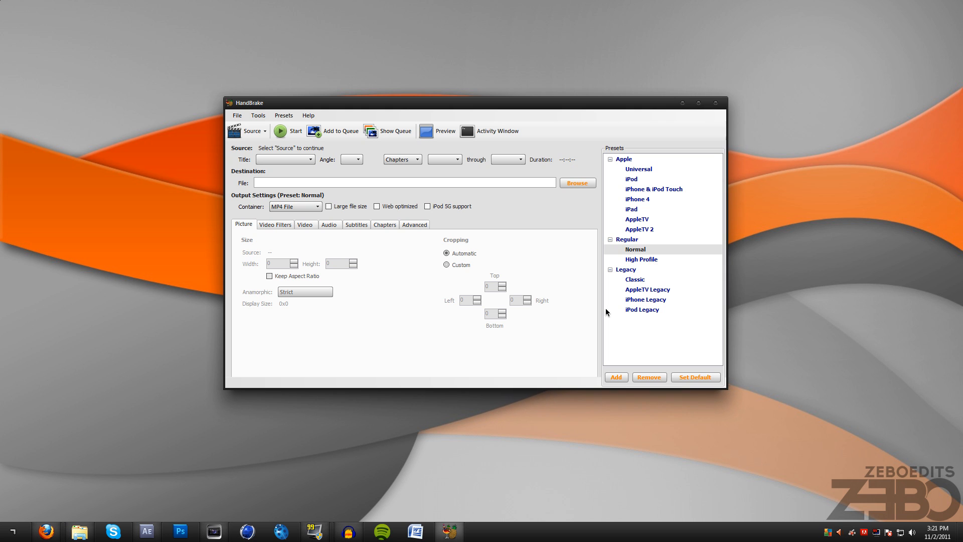
- Examine HandBrake's filter, video codec, framerate, audio, subtitle, chapter, advanced and picture settings, and minimize its window
left_click(269, 227)
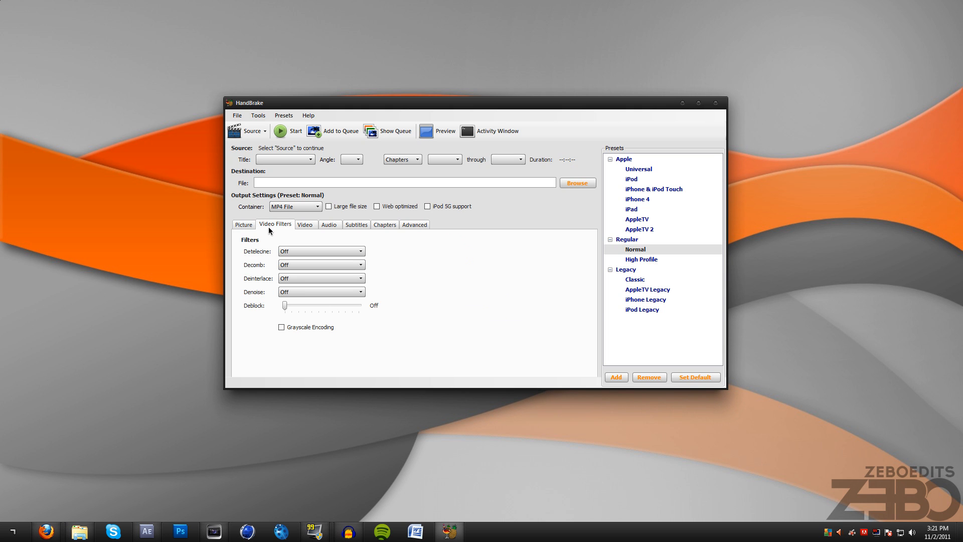
left_click(305, 226)
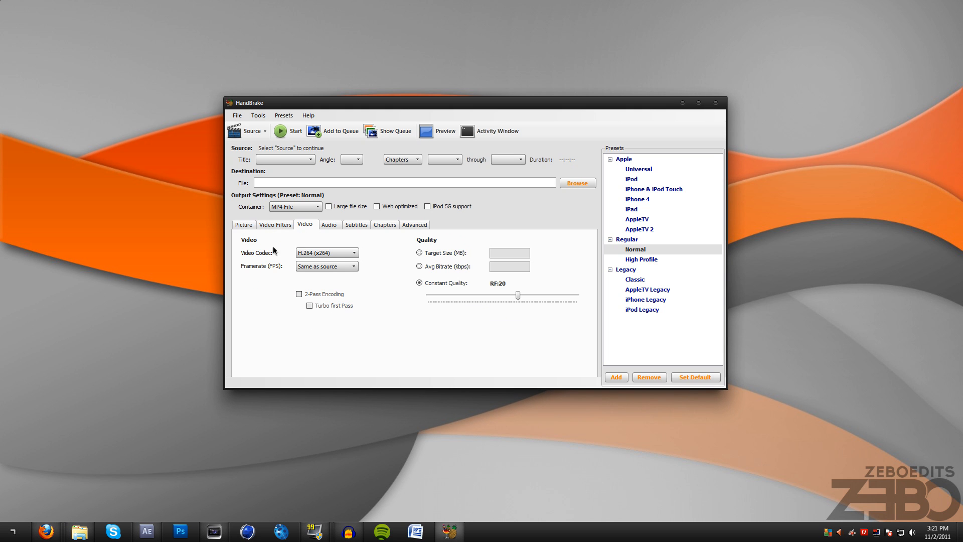
left_click(324, 254)
left_click(321, 268)
left_click(321, 266)
left_click(315, 274)
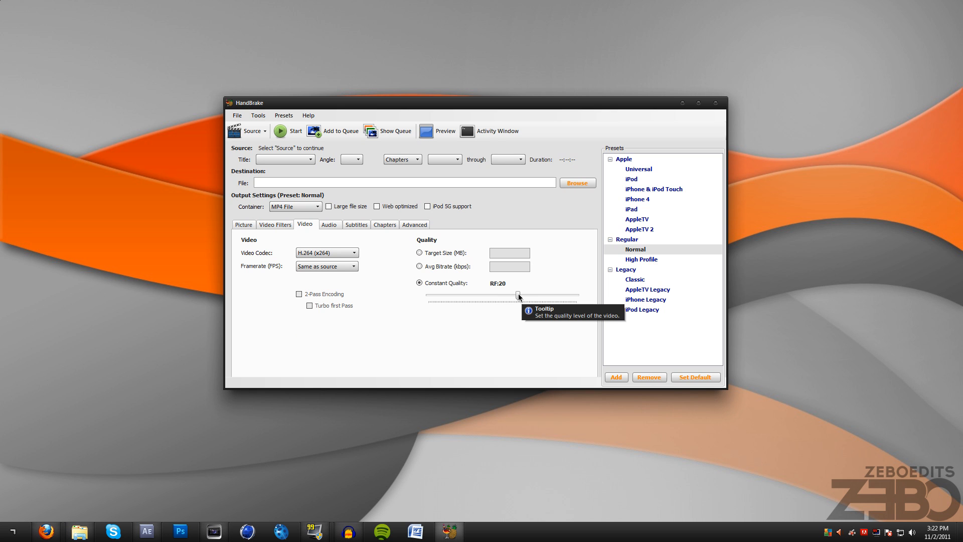
left_click(336, 226)
left_click(364, 226)
left_click(386, 224)
left_click(413, 225)
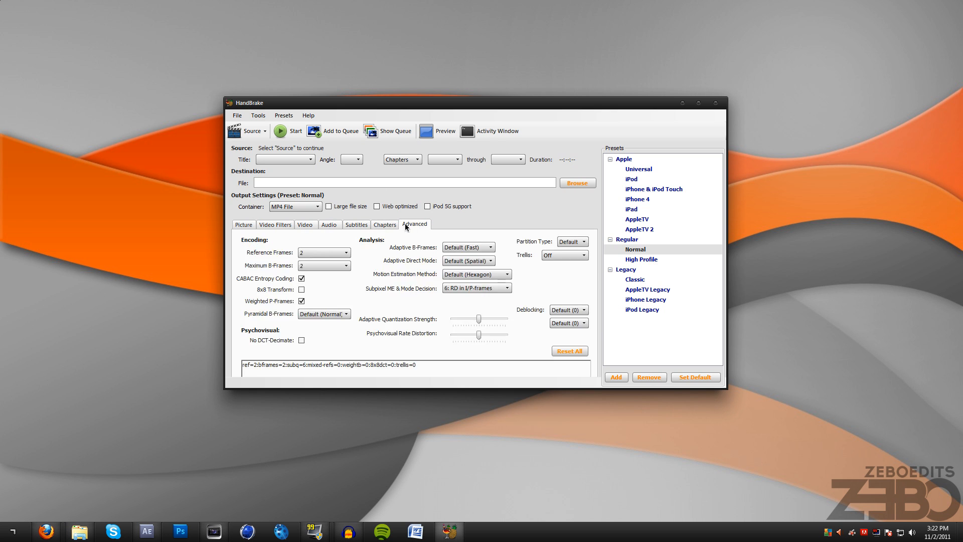
left_click(246, 226)
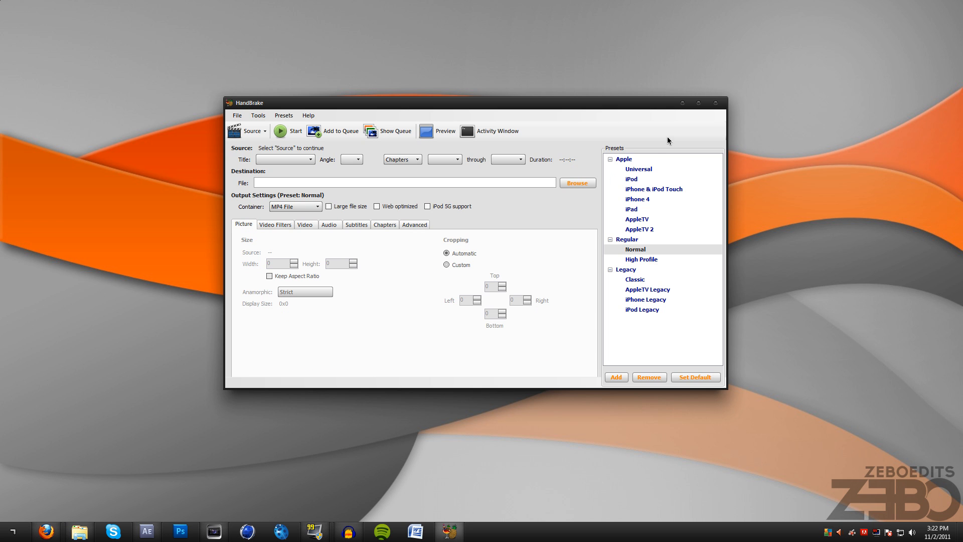
left_click(683, 103)
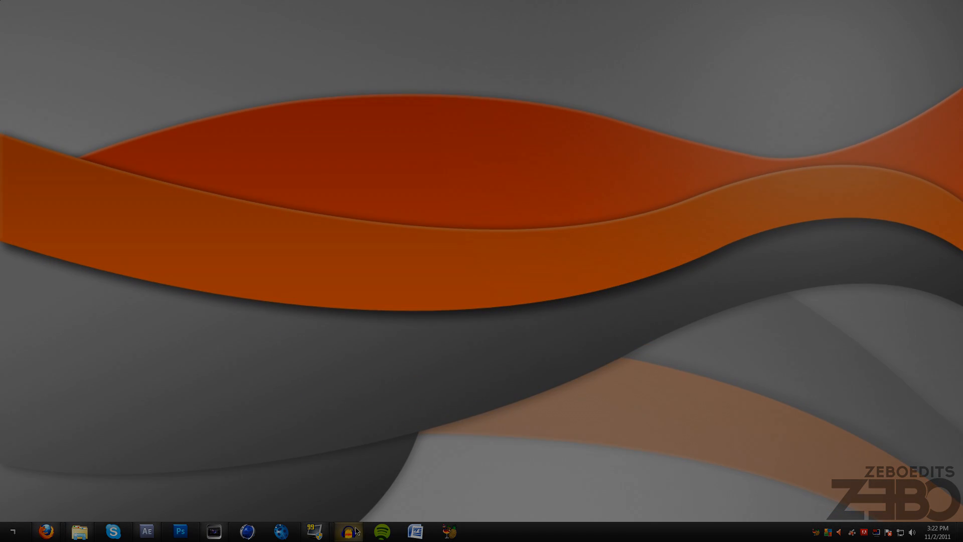
mouse_move(349, 531)
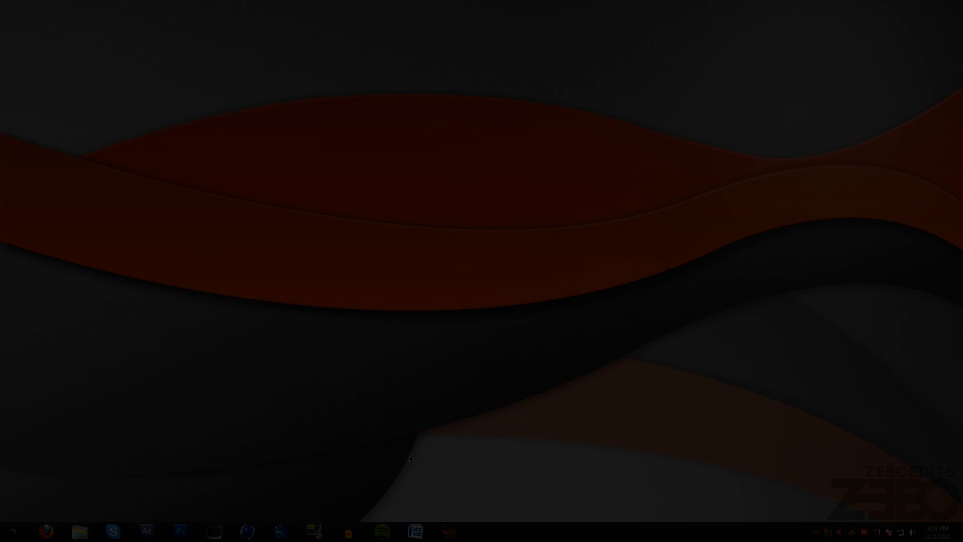